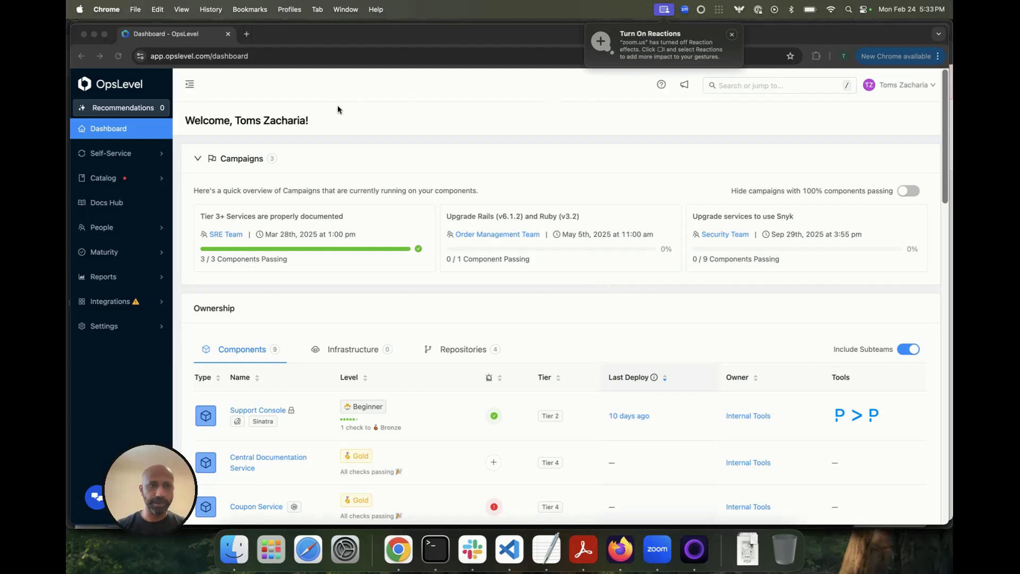
Step: Open the teams list, expand Product Engineering and view the Growth subteam's details
click(138, 130)
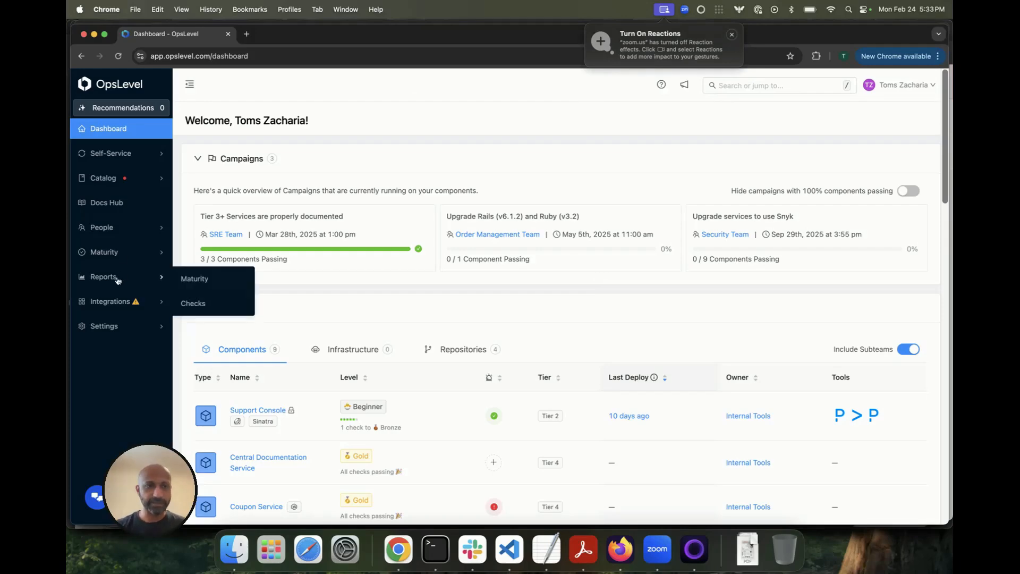
mouse_move(128, 232)
click(190, 227)
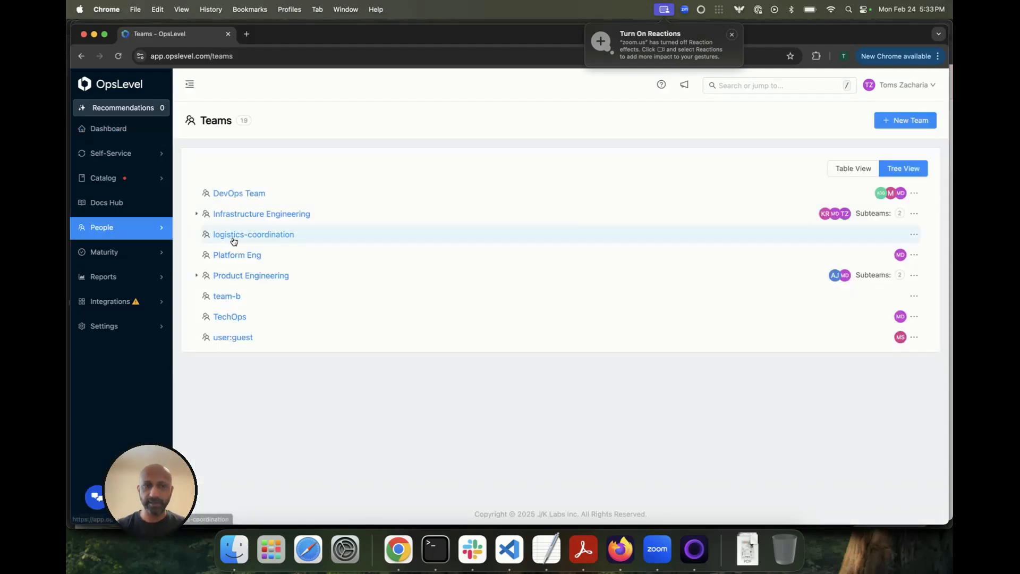
click(196, 276)
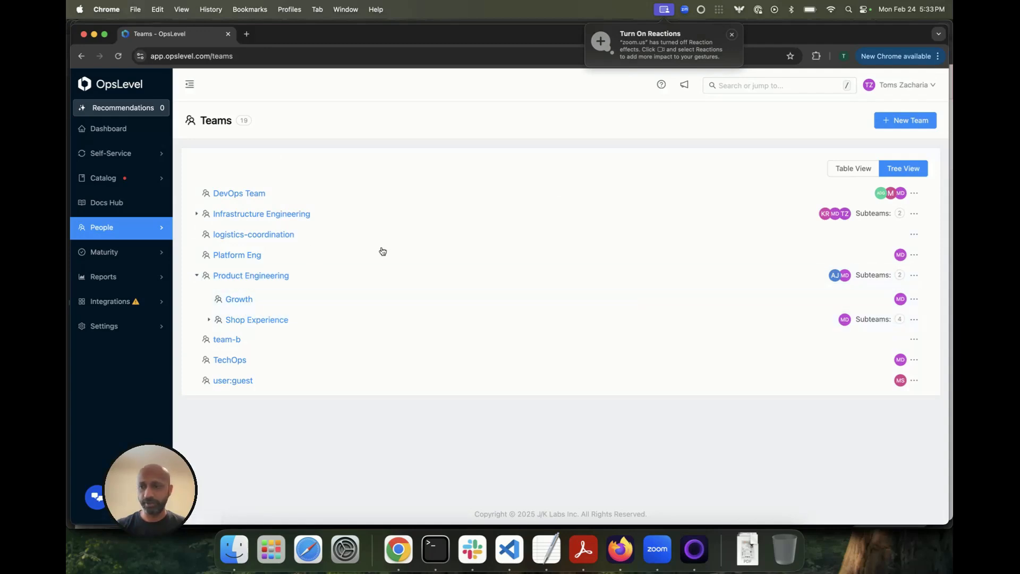
click(244, 298)
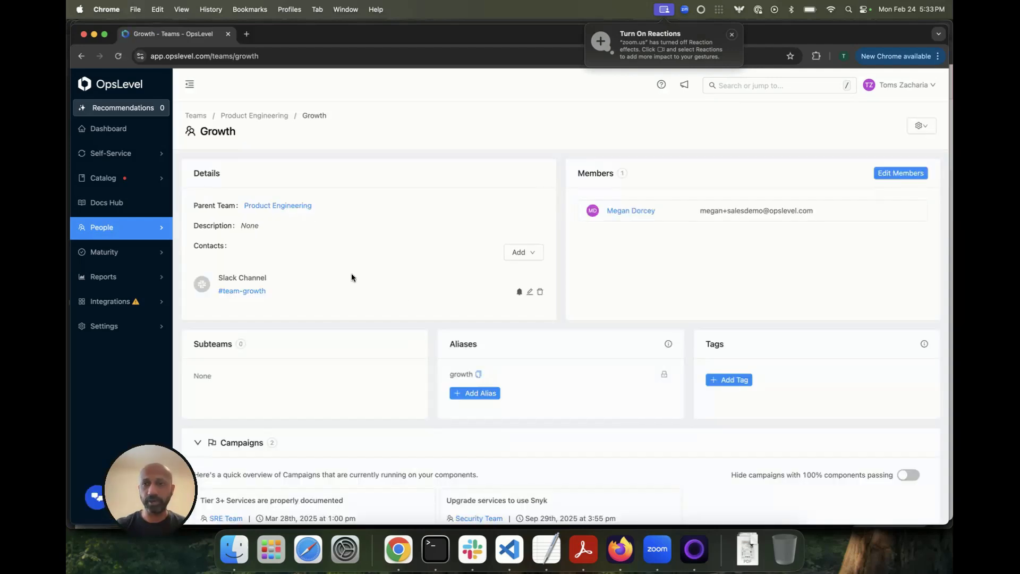
scroll(416, 298, down, 2)
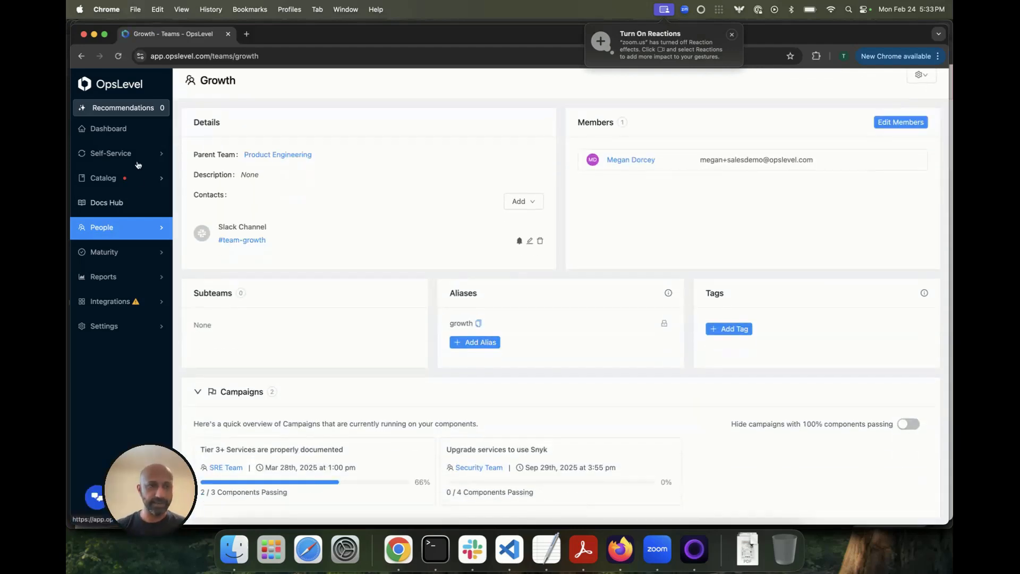
Step: List the catalog's Service components and review the summary of the Picking and Packing Service
mouse_move(131, 178)
mouse_move(214, 185)
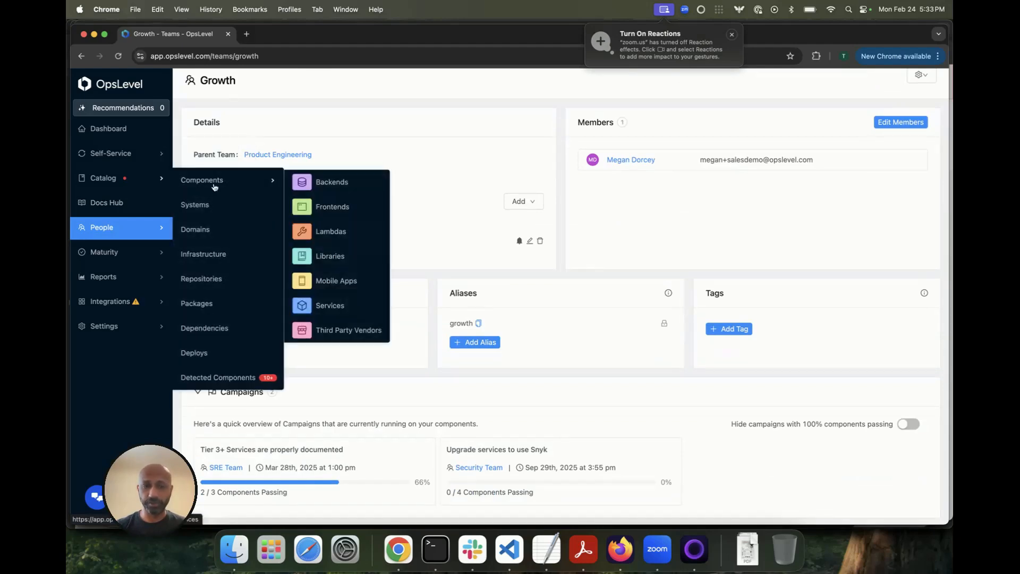
click(325, 305)
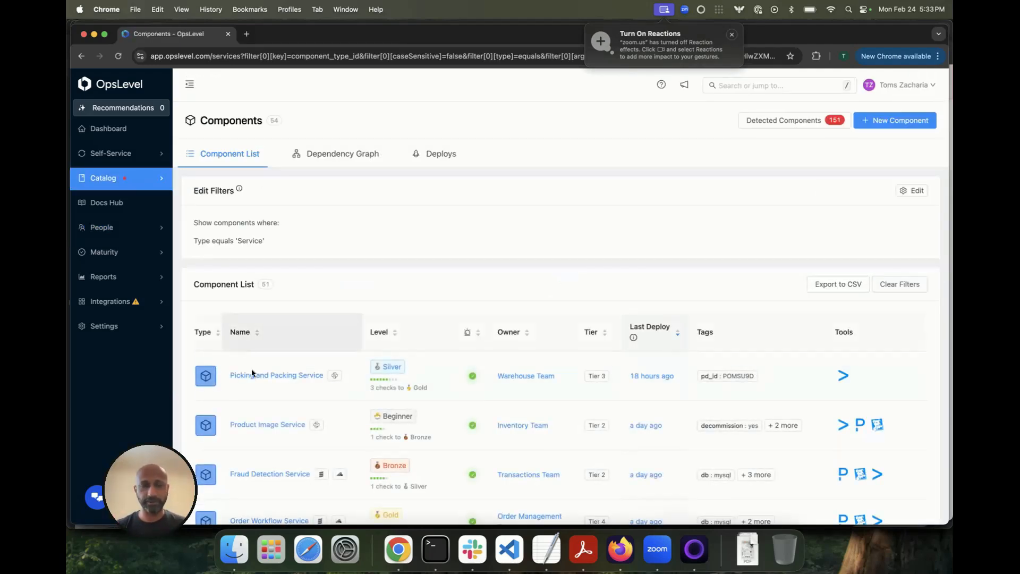
click(331, 361)
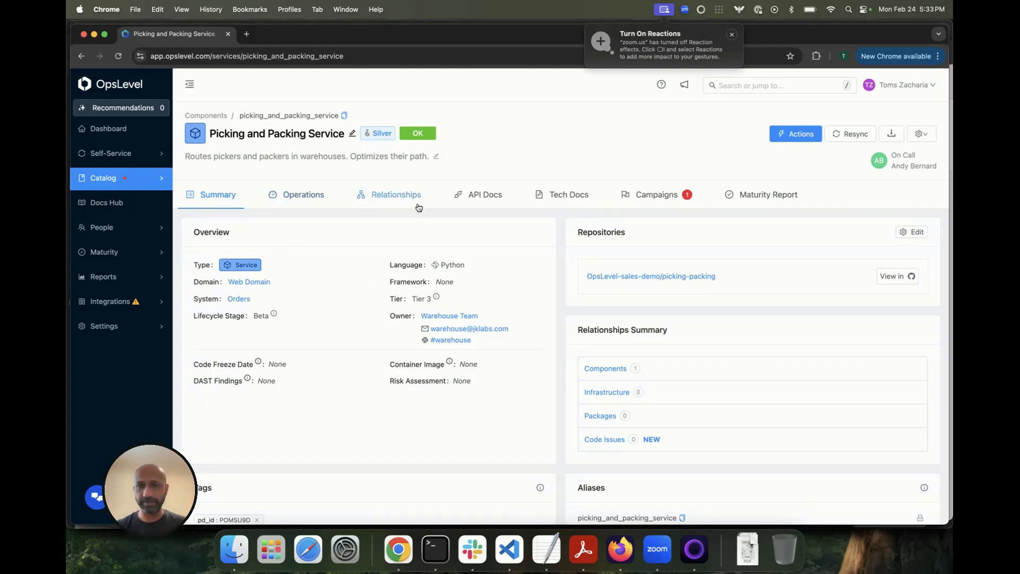
scroll(531, 192, down, 3)
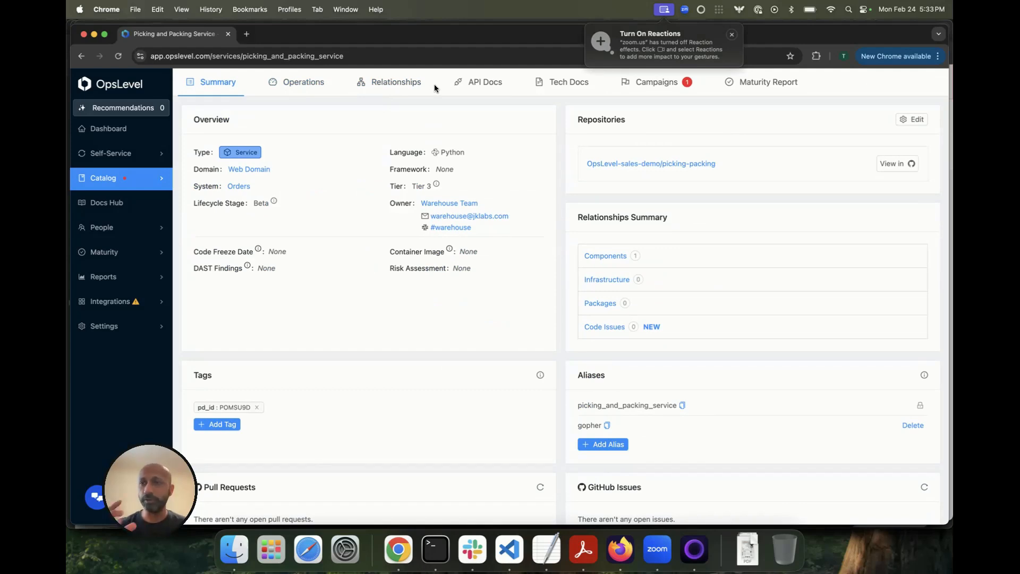
Step: Open the customization settings and look over the list of component types
mouse_move(120, 332)
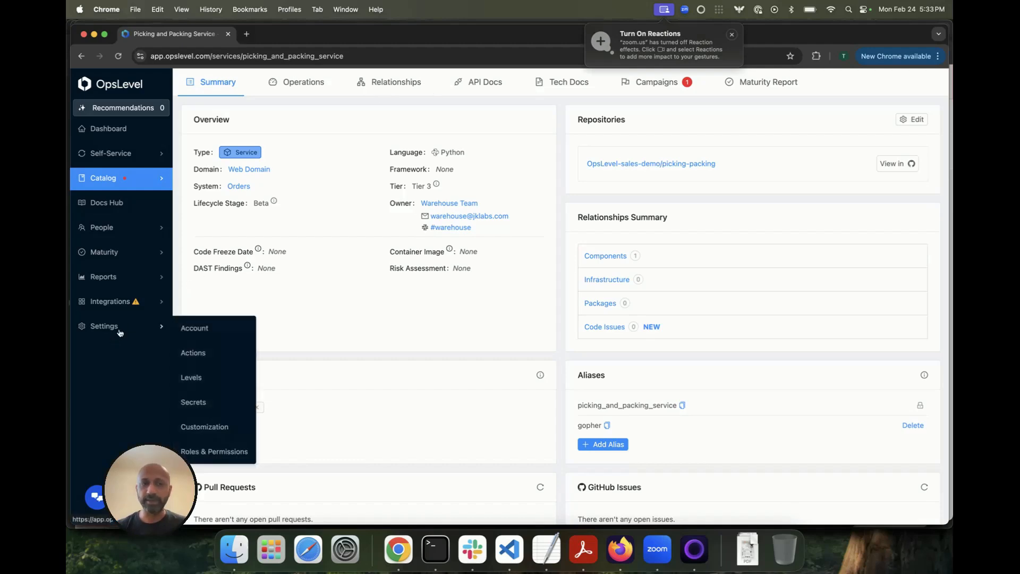
click(206, 426)
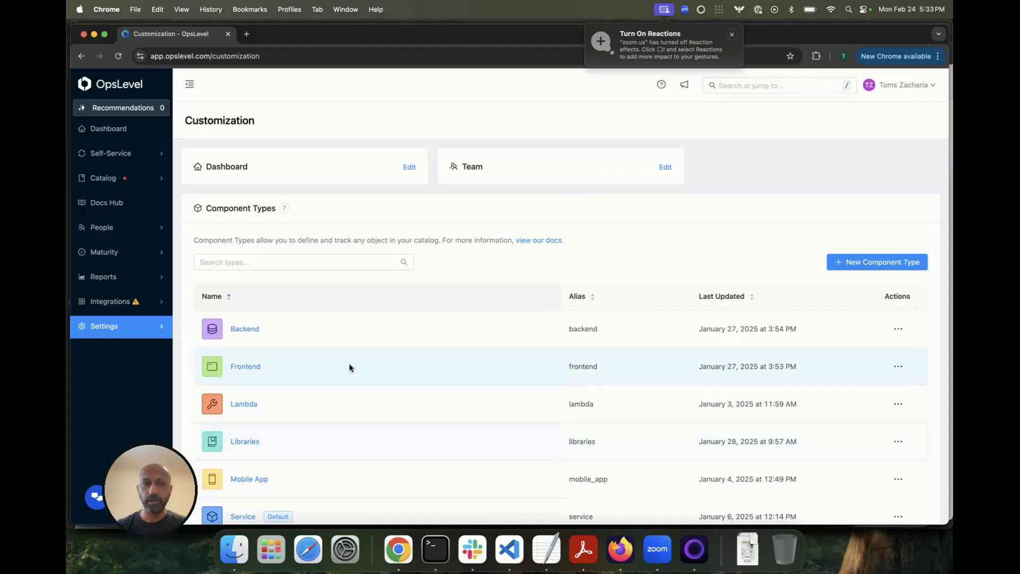
scroll(349, 364, down, 2)
scroll(349, 363, up, 2)
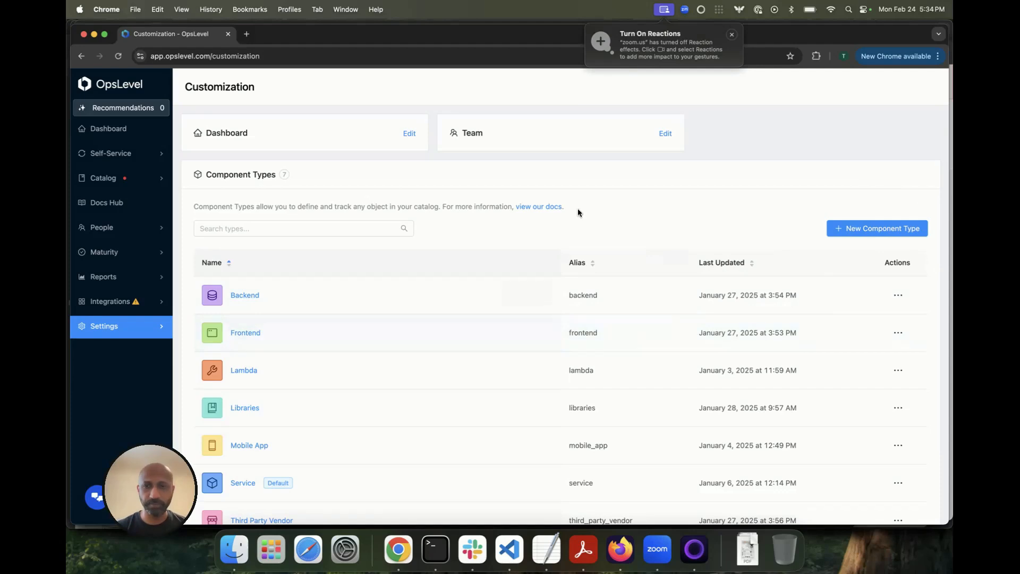
Step: Examine the Backend component type's edit form and its icon and color choices, leaving without saving
click(902, 295)
click(909, 316)
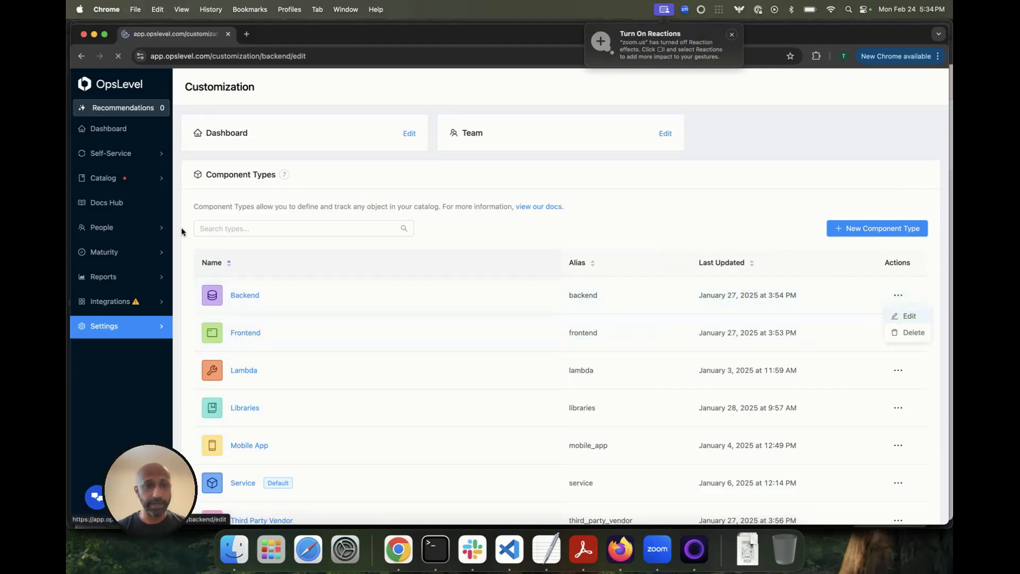
click(300, 266)
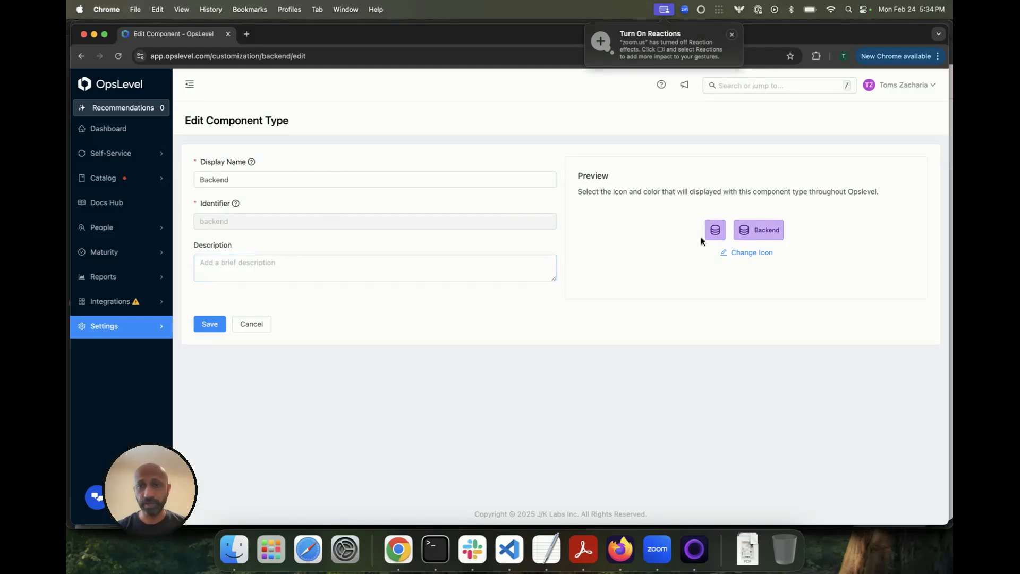
click(755, 252)
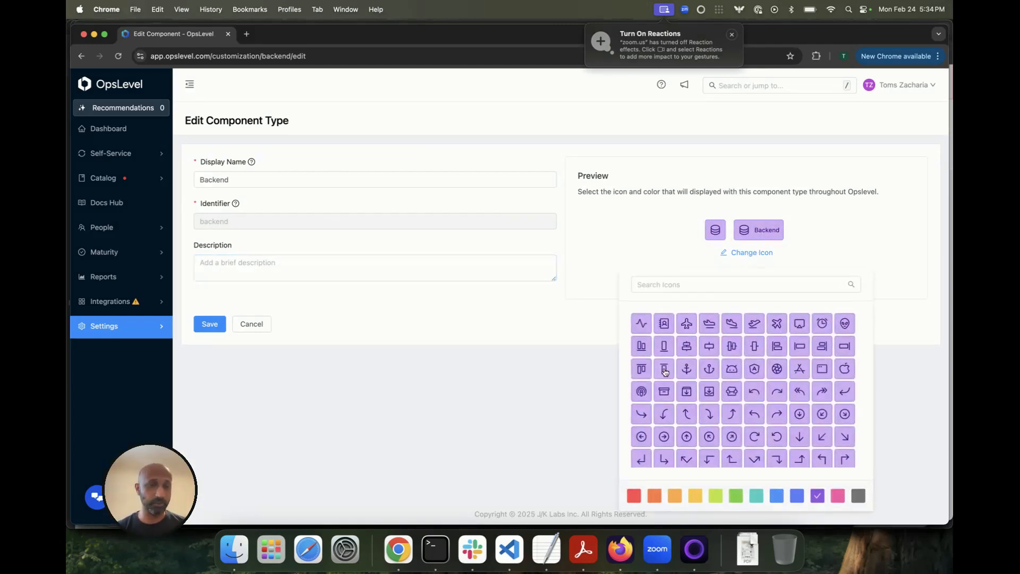
scroll(665, 372, up, 1)
scroll(666, 372, down, 1)
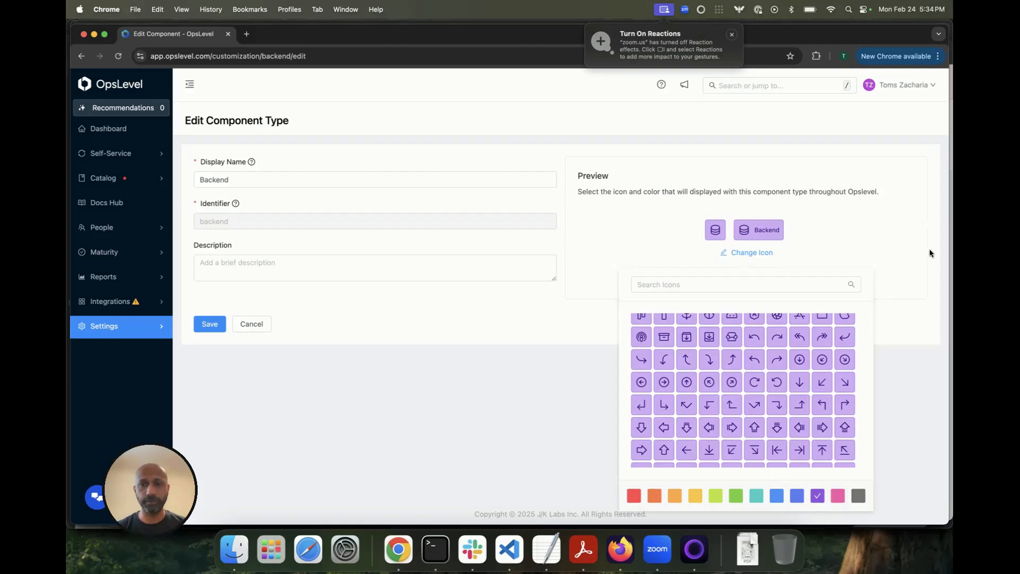
click(898, 227)
click(251, 324)
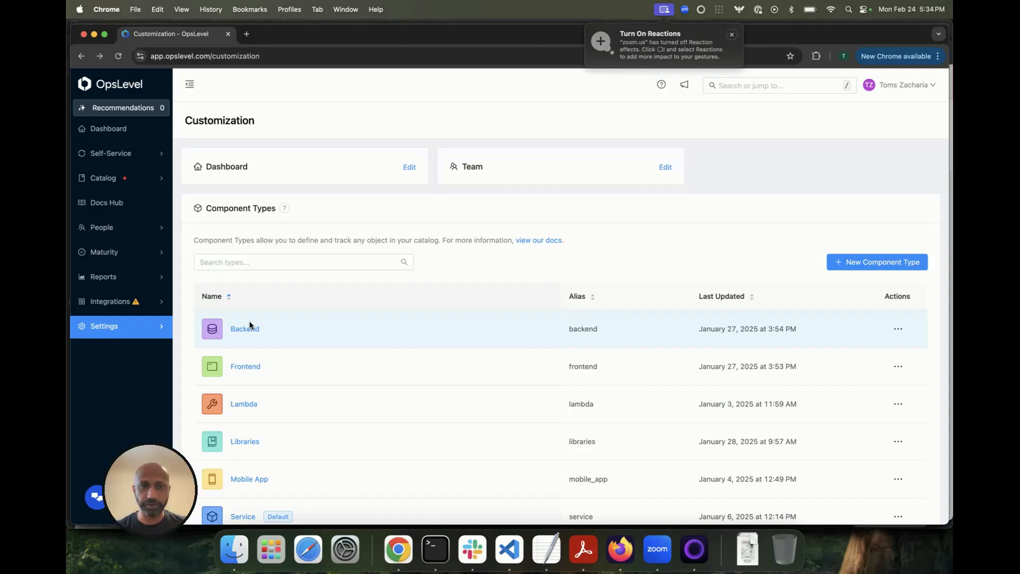
Step: Open the Service component type and view the tabs and widgets in its layout
scroll(341, 296, down, 2)
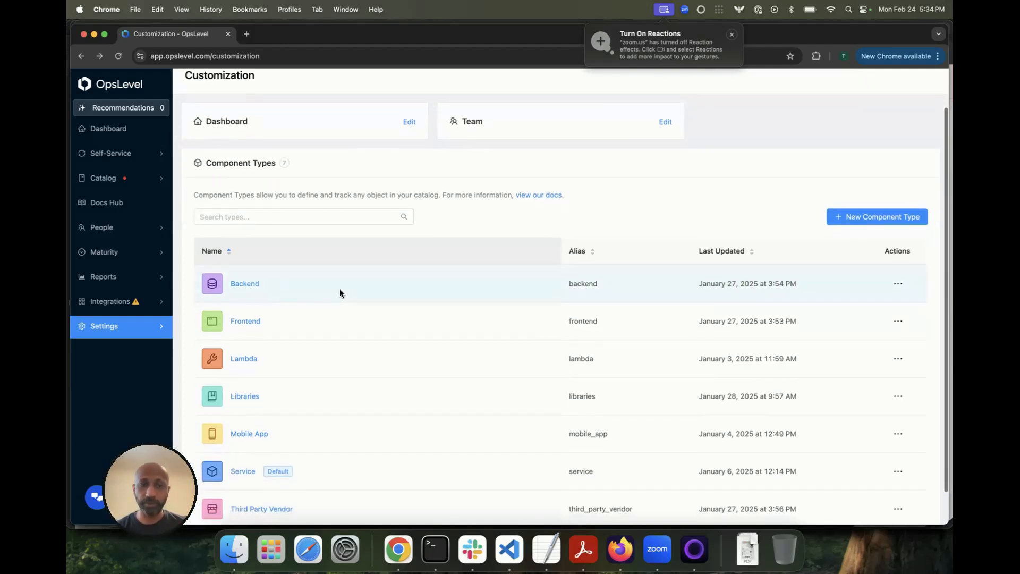
scroll(340, 292, down, 2)
click(236, 433)
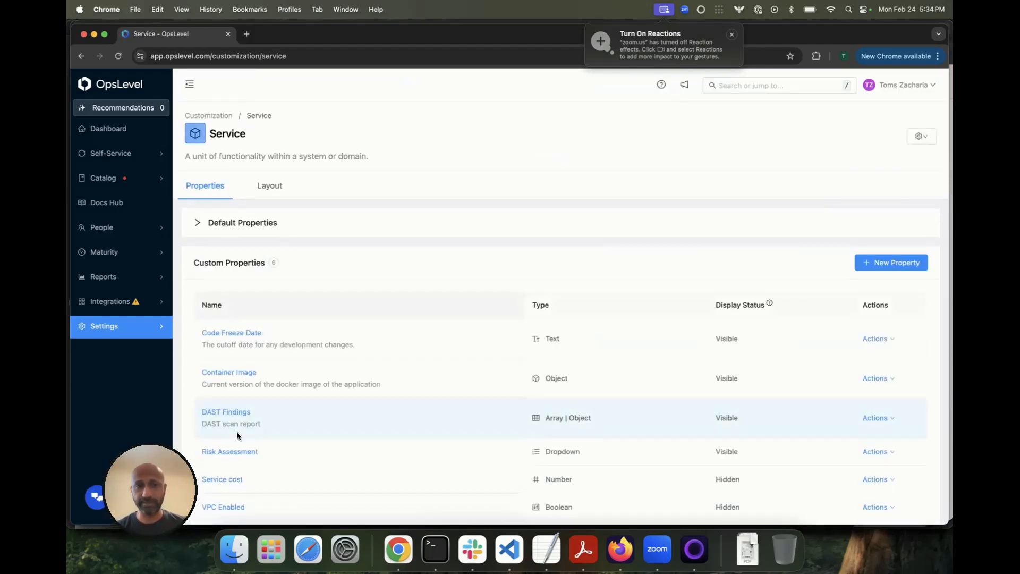
click(272, 186)
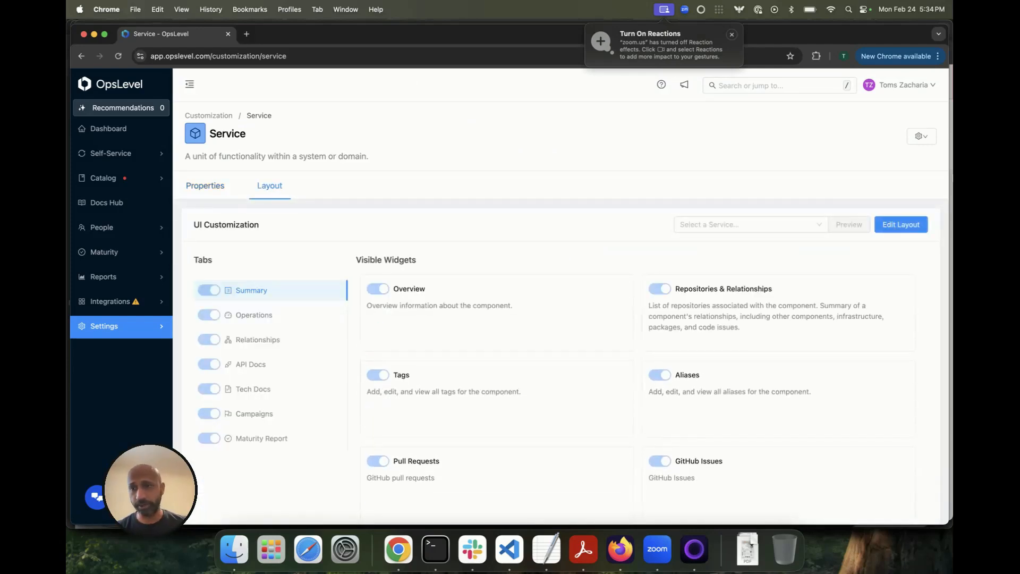
scroll(470, 260, down, 2)
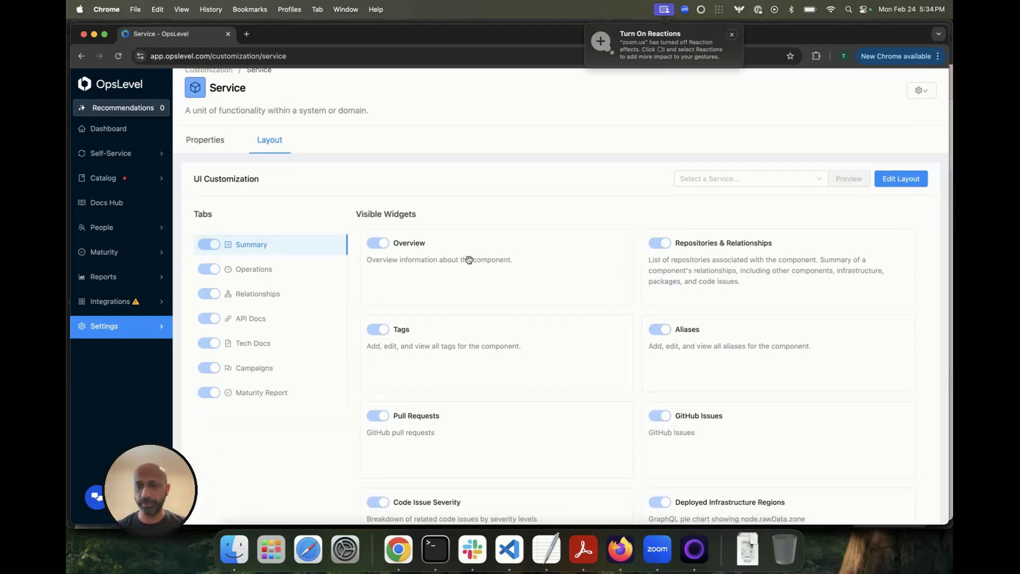
Step: Put the Service layout into edit mode and look through the Summary tab's visible widgets
click(901, 180)
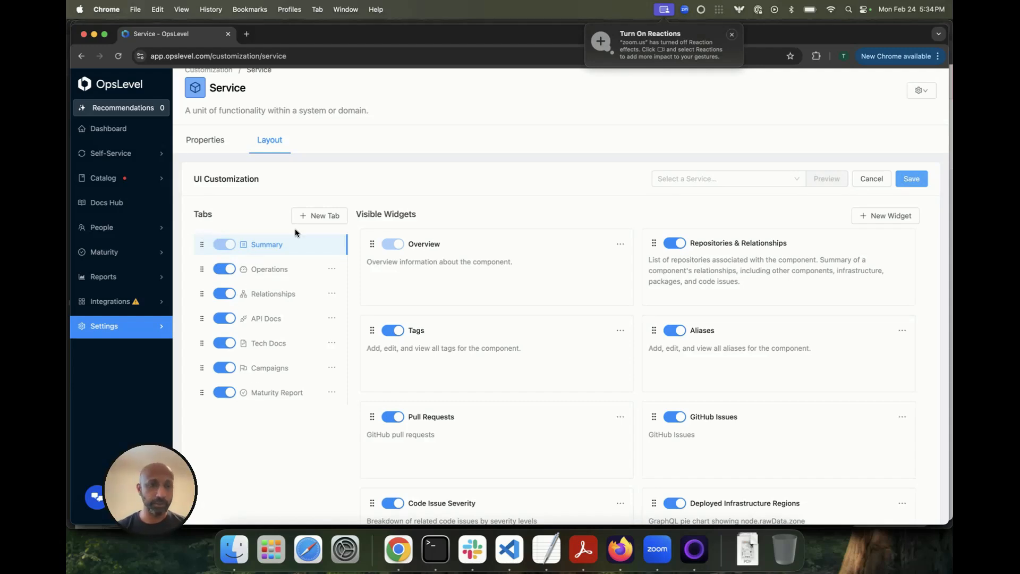
scroll(305, 287, down, 2)
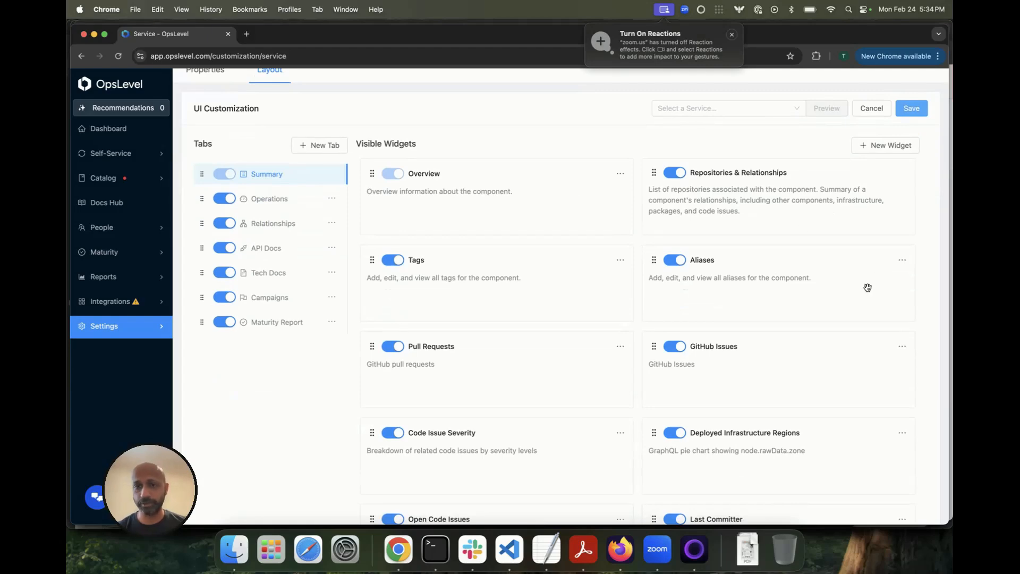
scroll(867, 288, down, 2)
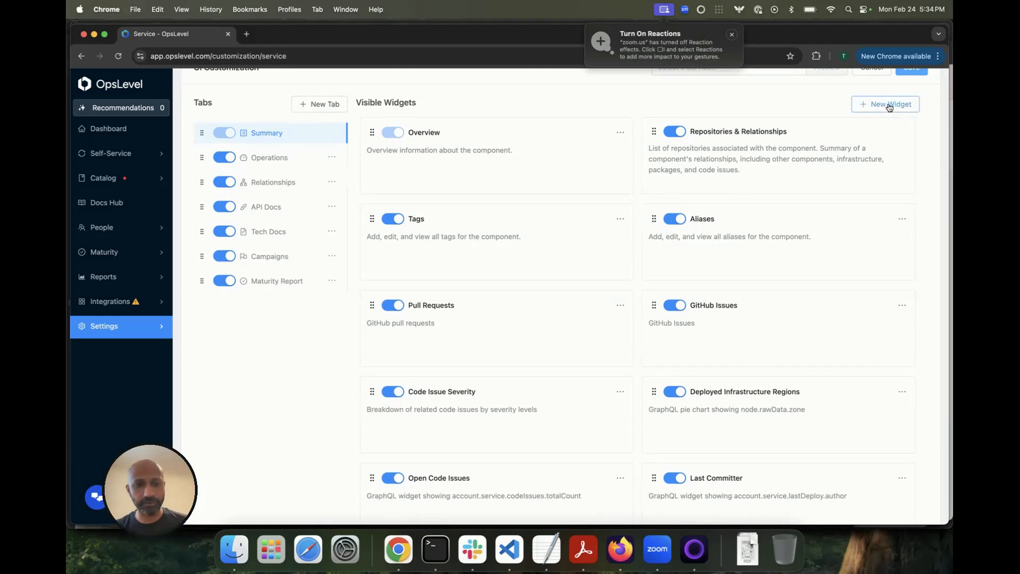
Step: Examine the default query of a new Catalog Data: Single Value widget and cancel its creation
click(890, 106)
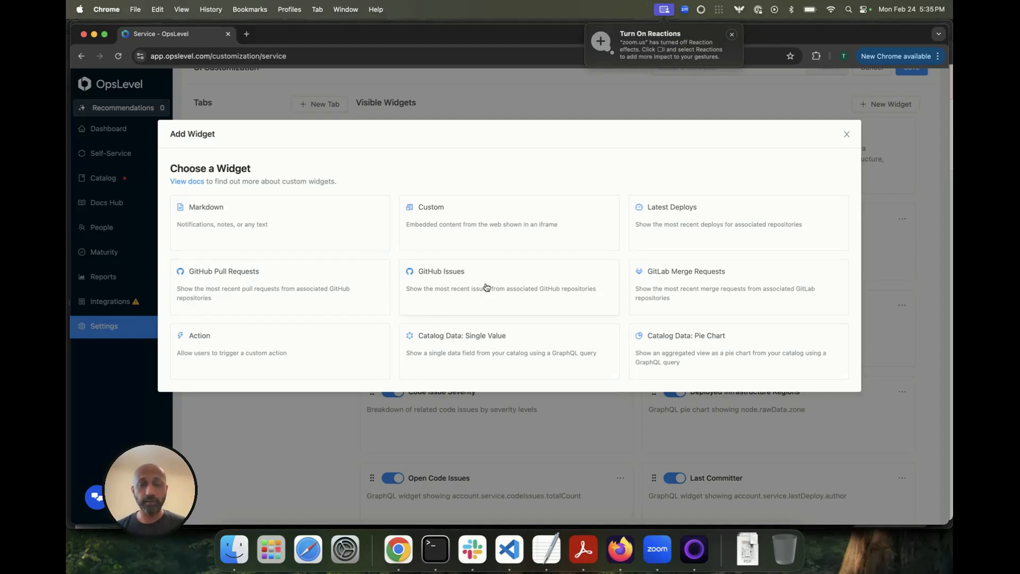
click(468, 339)
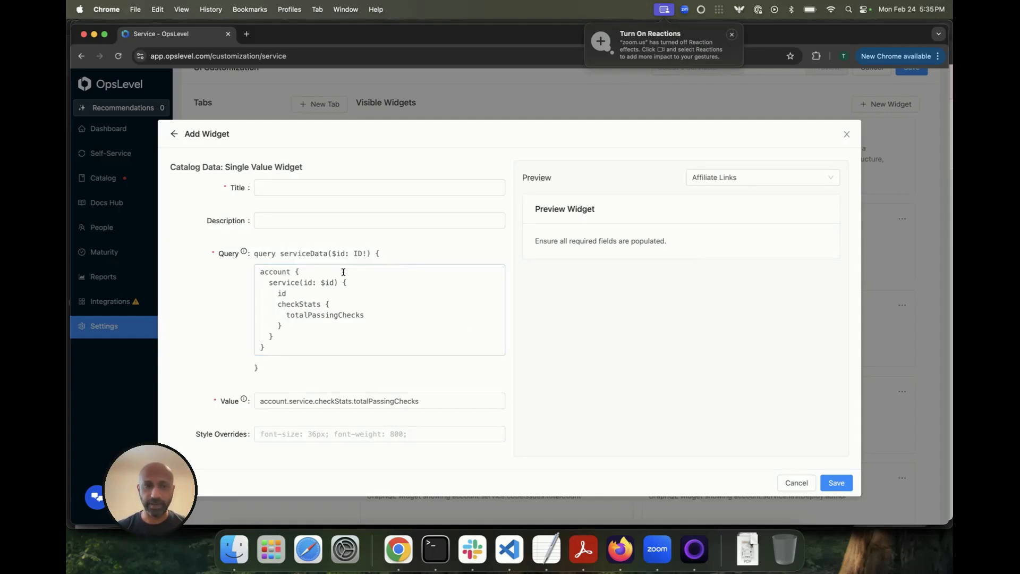
click(297, 348)
drag(297, 348, 247, 269)
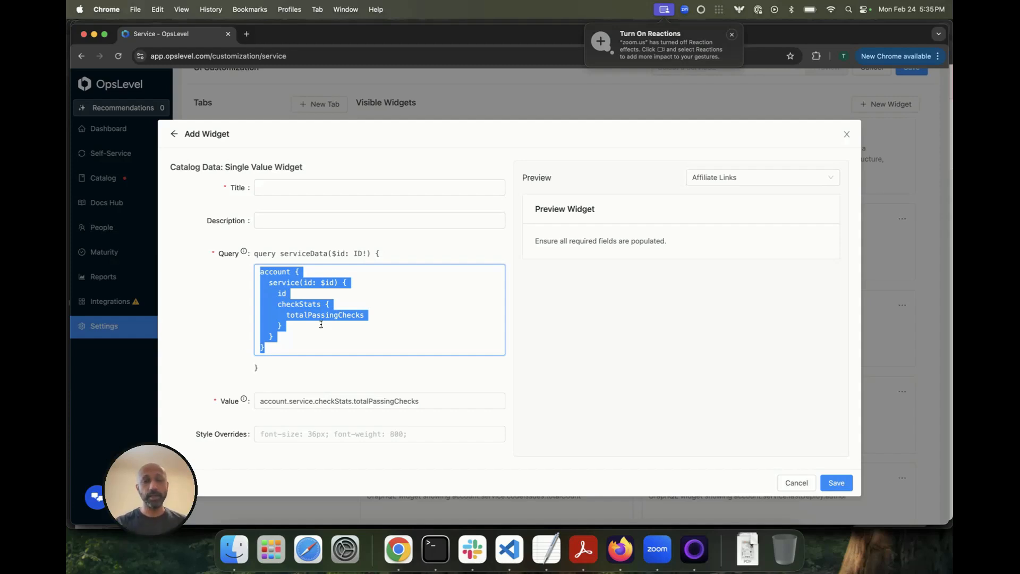
double_click(303, 317)
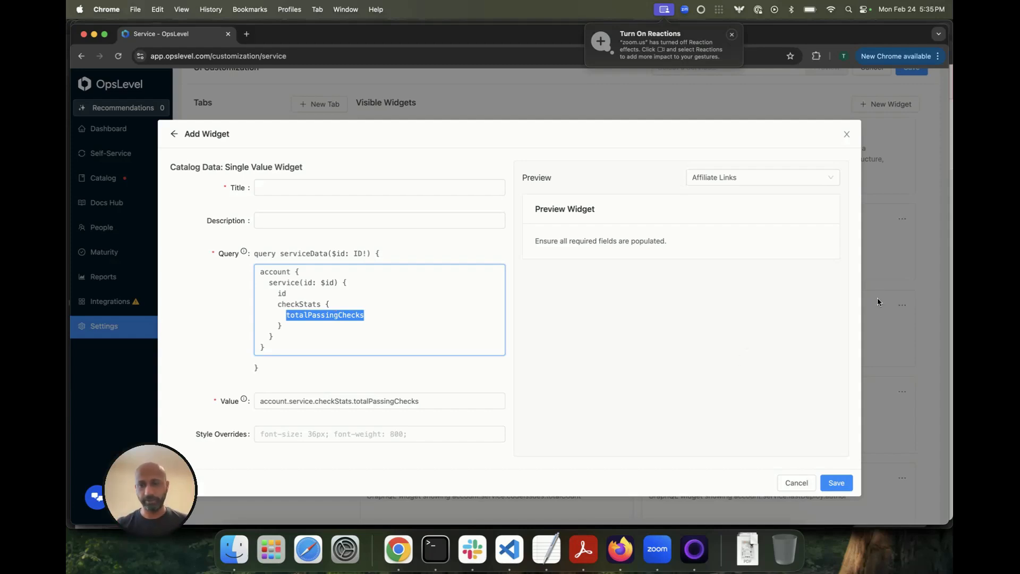
click(797, 483)
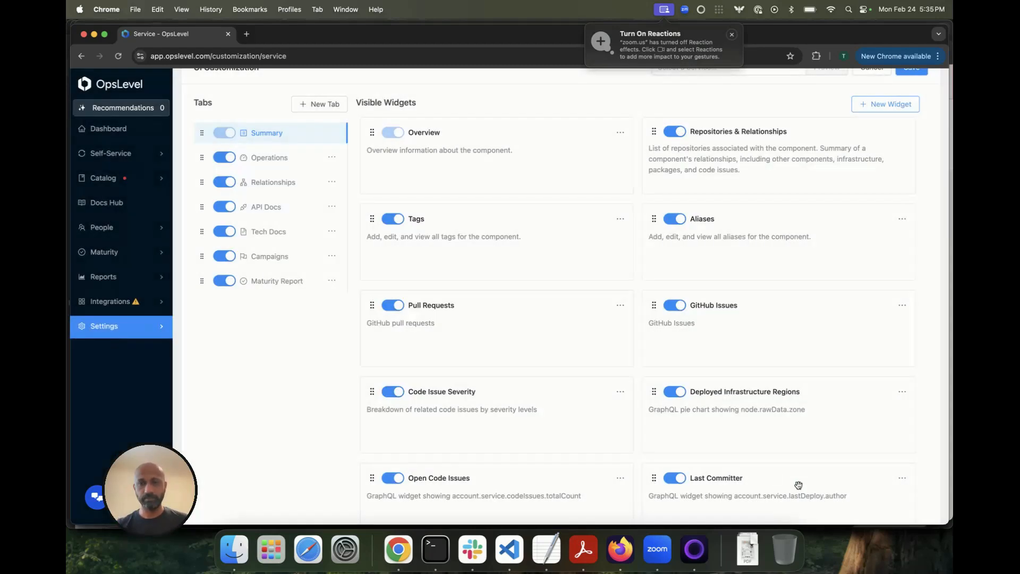
Step: Start a new Catalog Data: Pie Chart widget and examine its default query, grouping and value settings
click(893, 109)
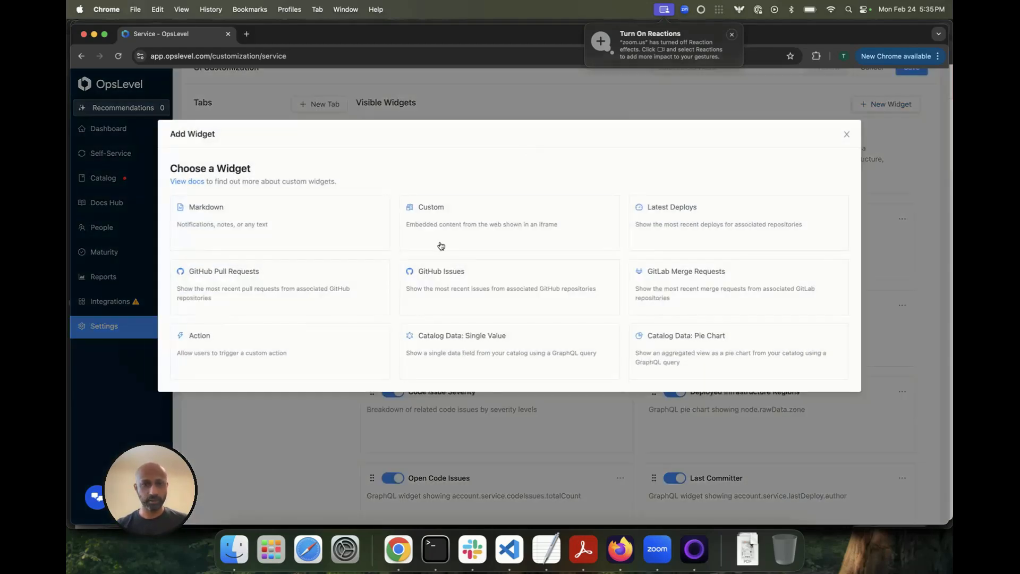
click(734, 347)
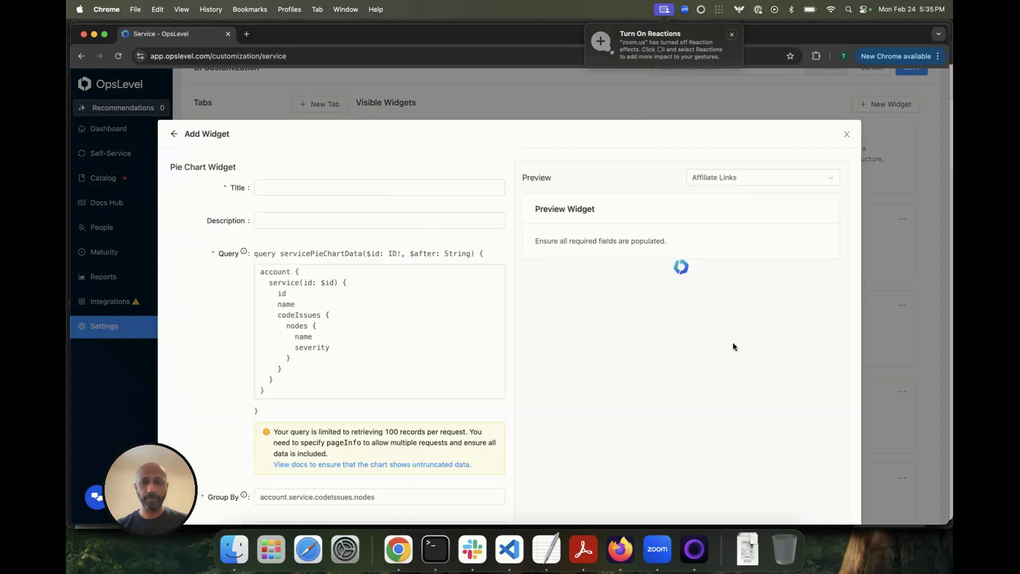
drag(345, 348, 246, 340)
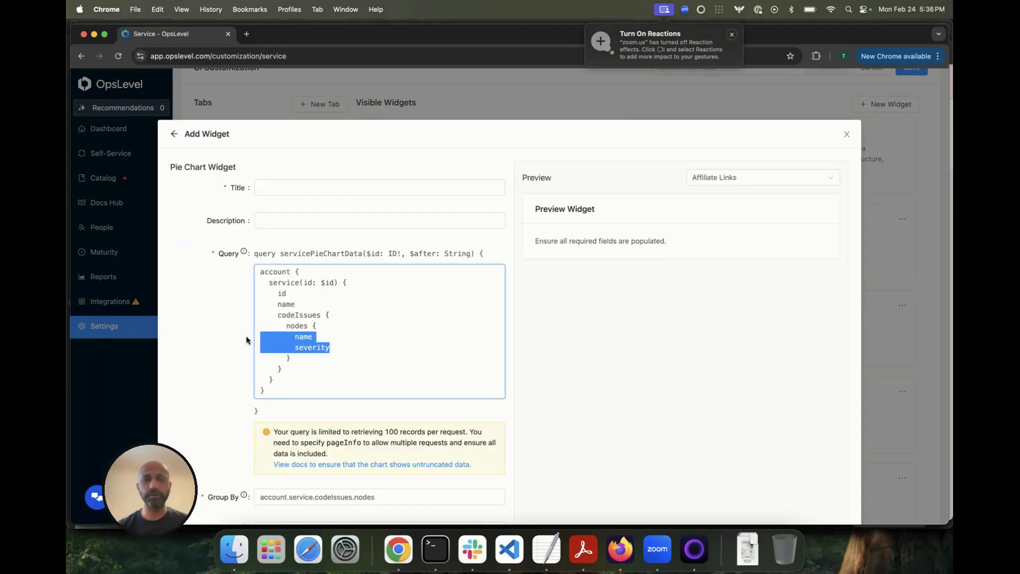
click(326, 383)
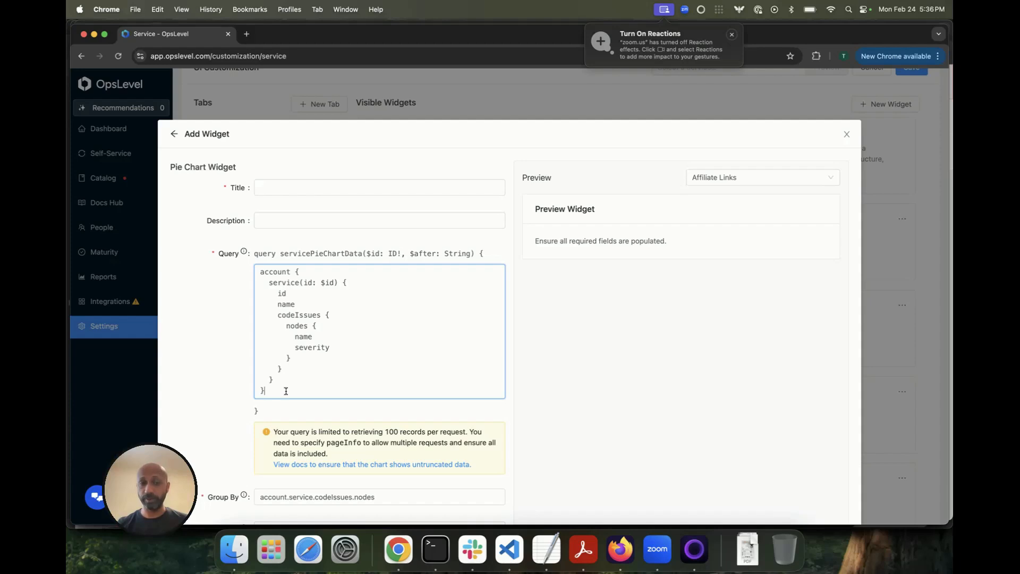
drag(285, 391, 212, 273)
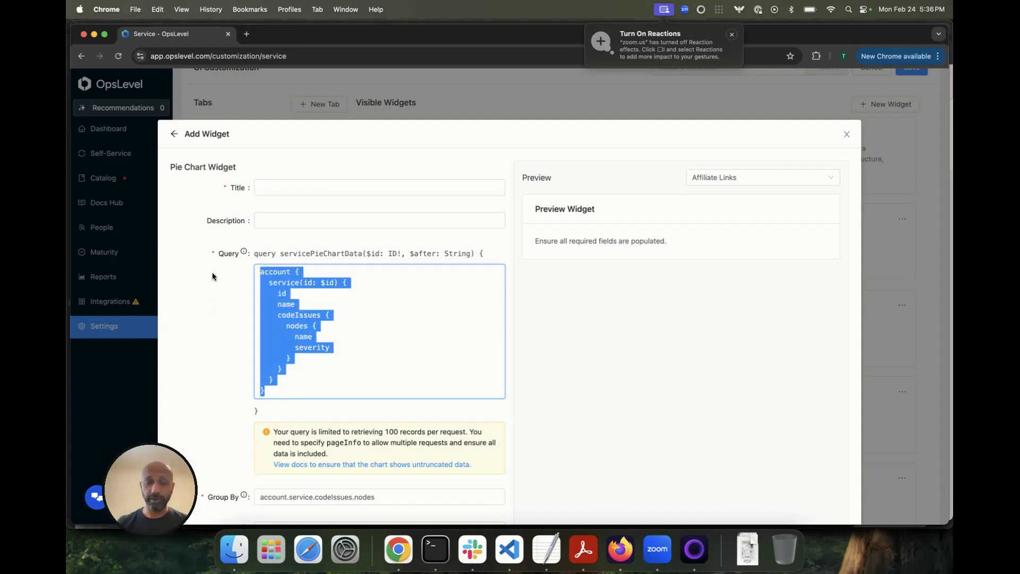
scroll(547, 367, down, 5)
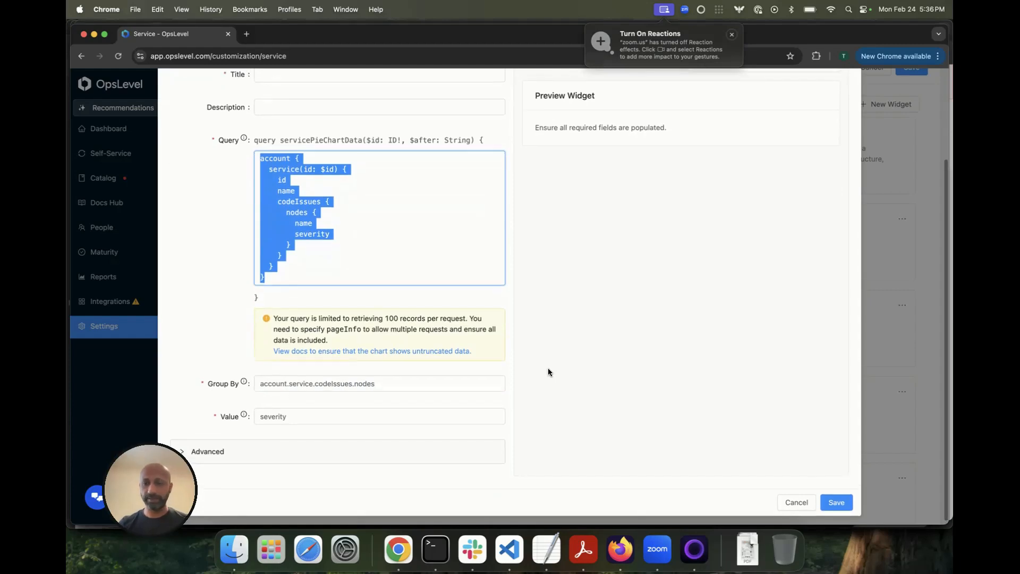
Step: Discard the new pie chart widget and view the Service layout's Tech Docs and Operations tabs, leaving layout editing without saving
click(796, 502)
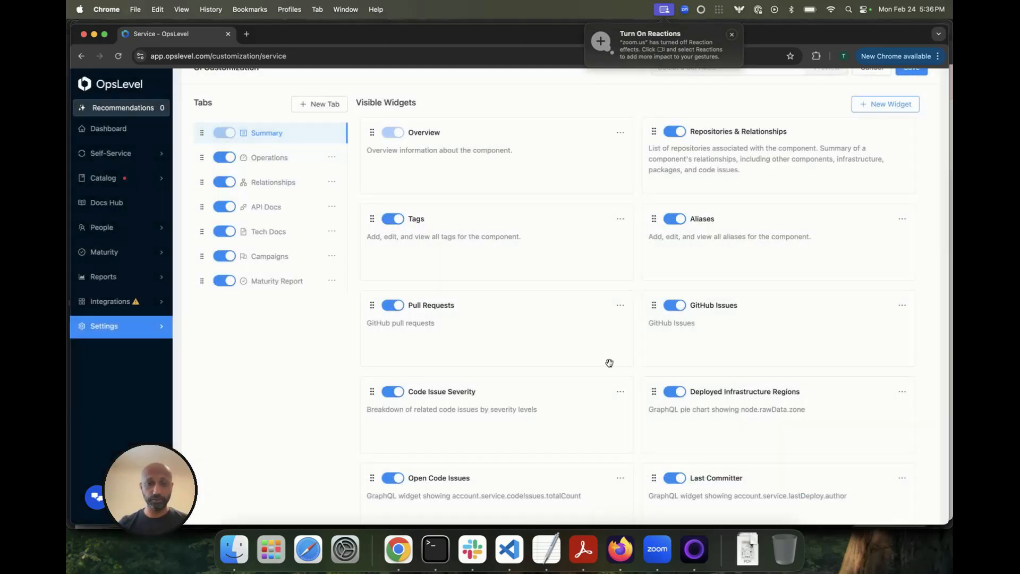
scroll(587, 297, up, 3)
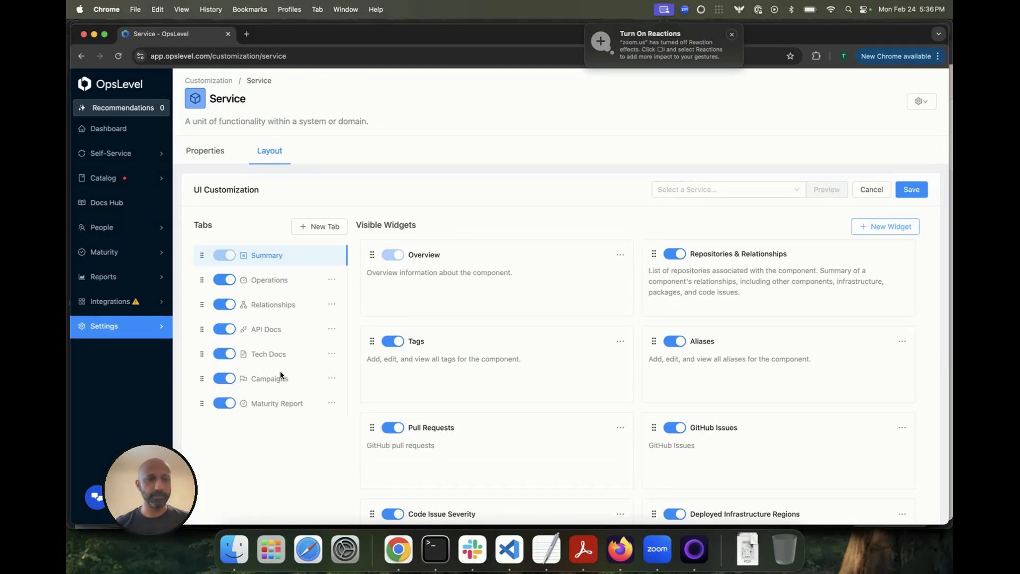
click(331, 353)
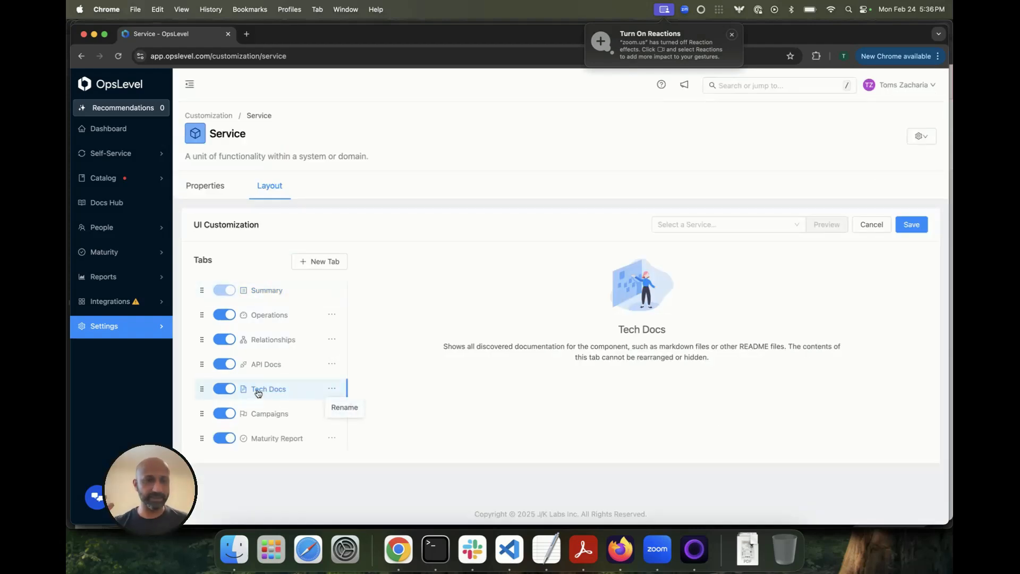
click(334, 314)
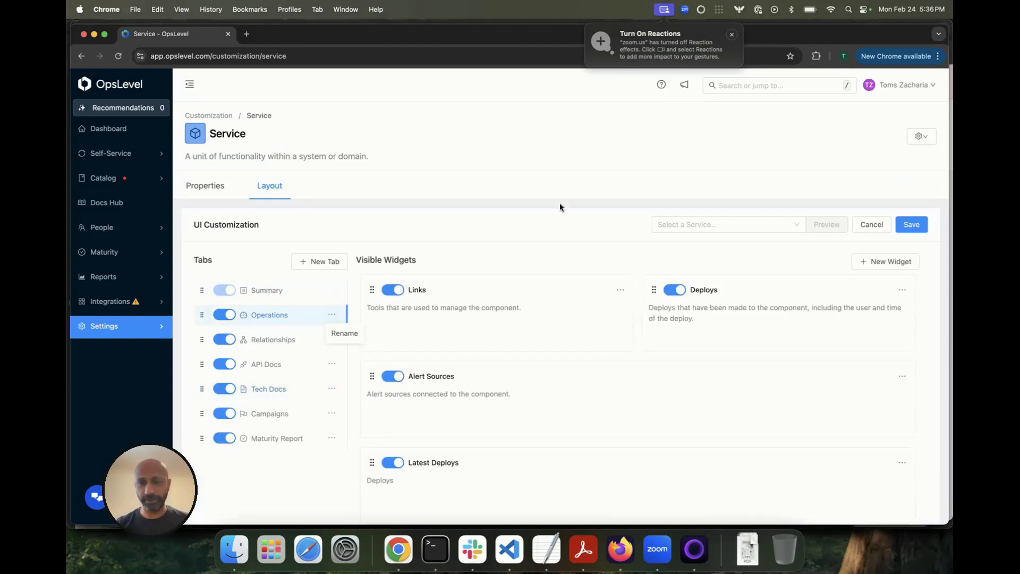
click(876, 227)
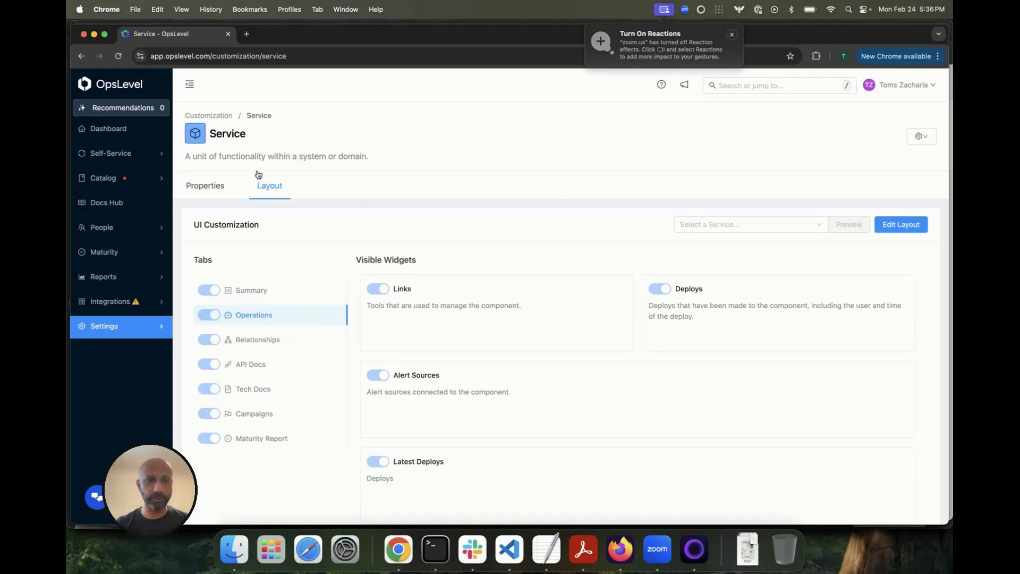
Step: Return to the Customization overview and open the Team customization's layout to view its widgets
click(211, 114)
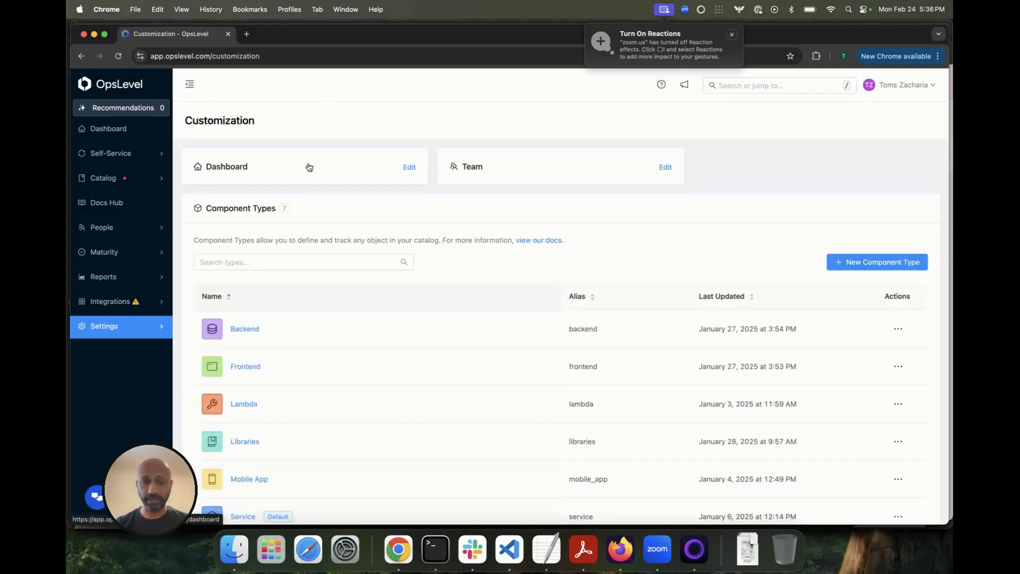
click(515, 171)
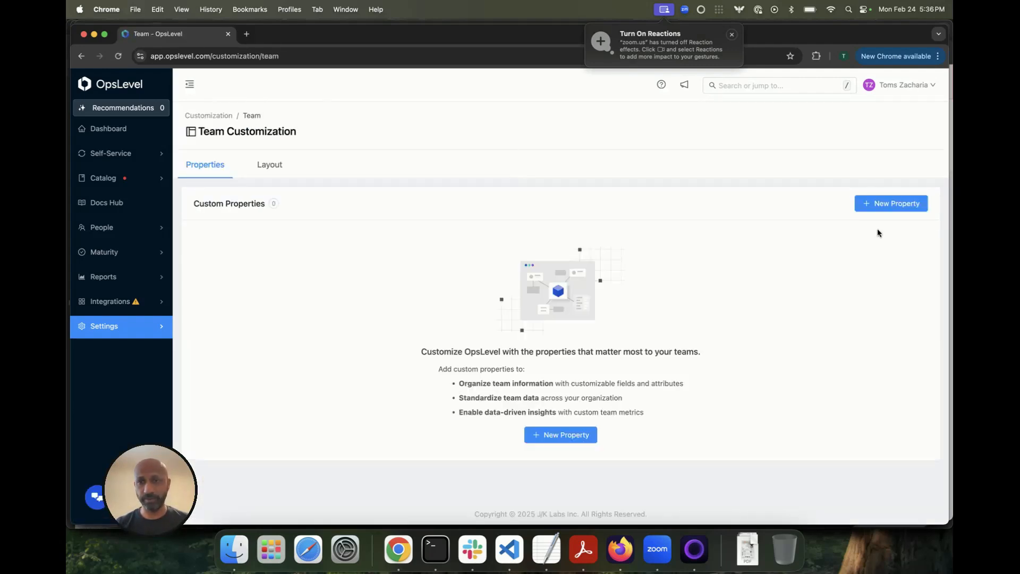
click(270, 165)
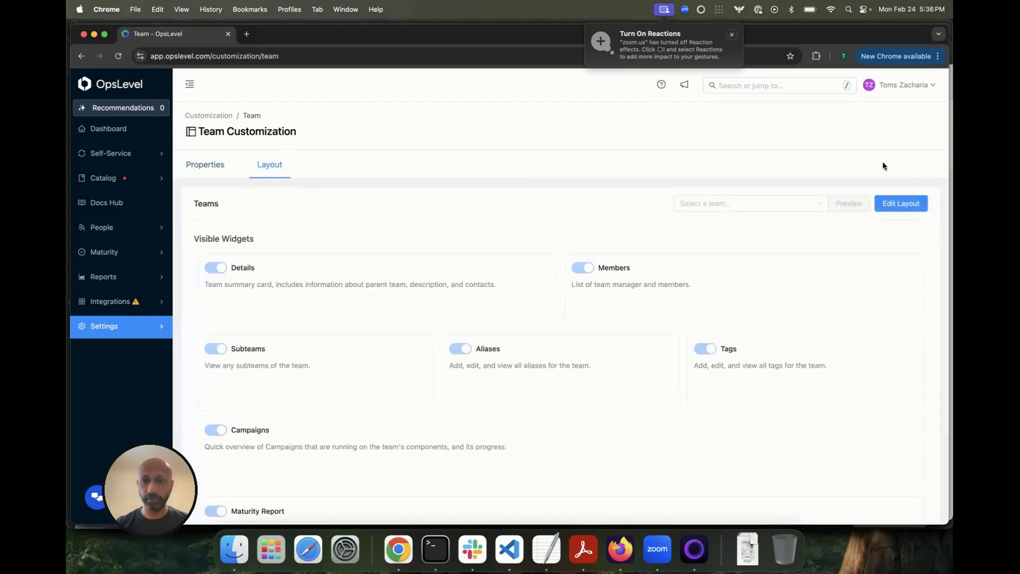
Step: Examine the default team query of a new Catalog Data: Single Value widget in the Team layout and cancel its creation
click(900, 240)
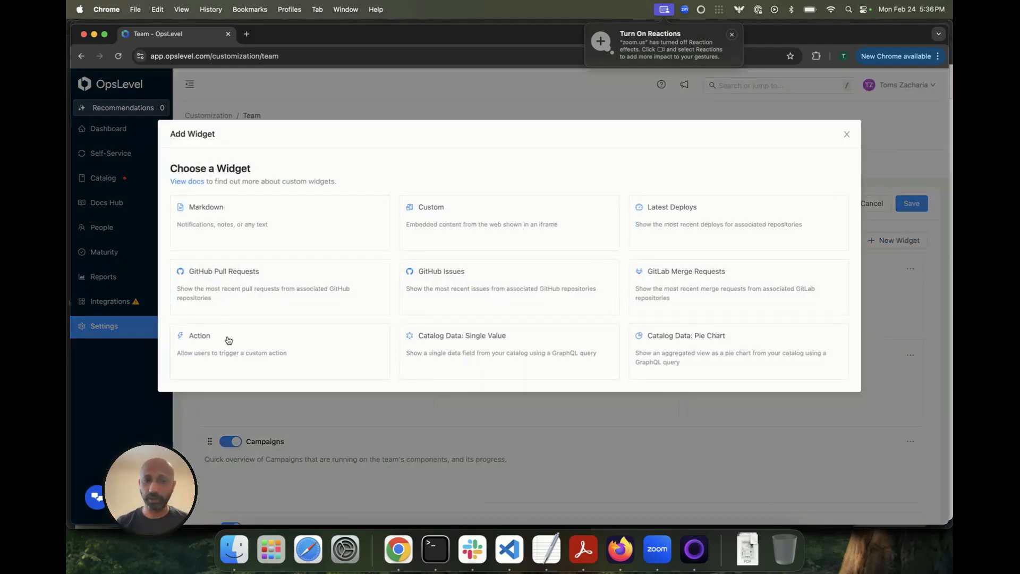
click(580, 344)
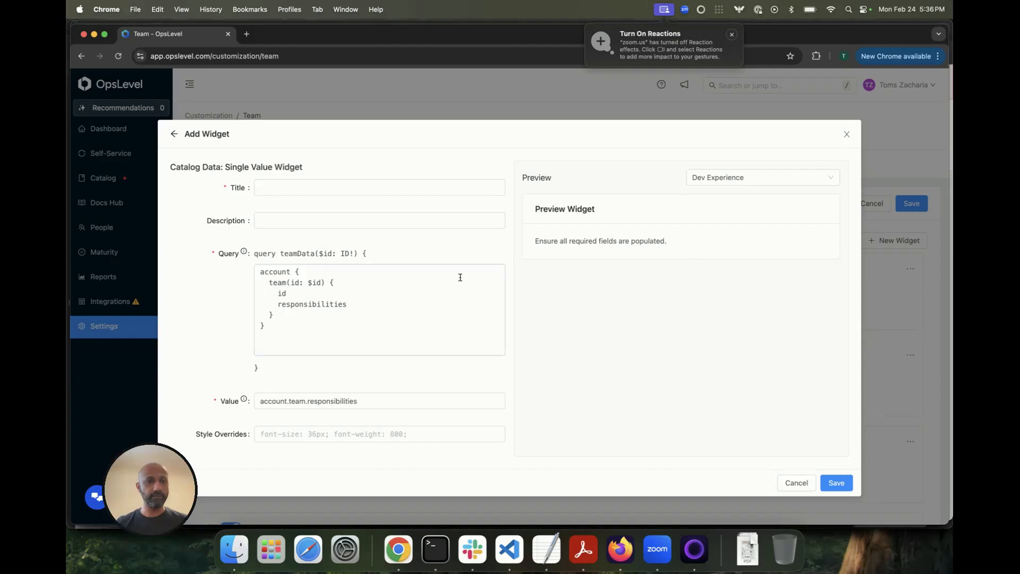
drag(281, 330, 229, 259)
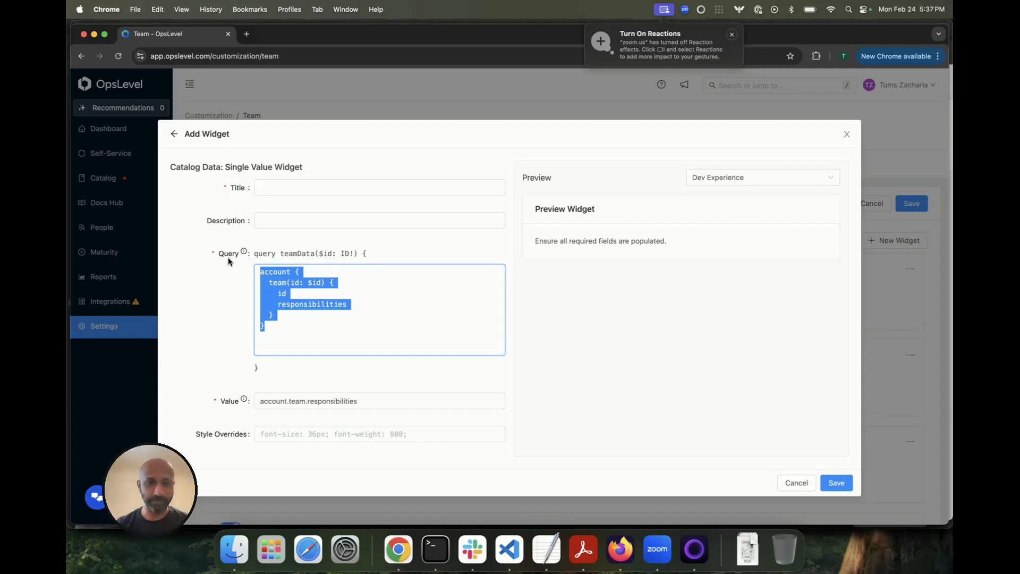
click(316, 300)
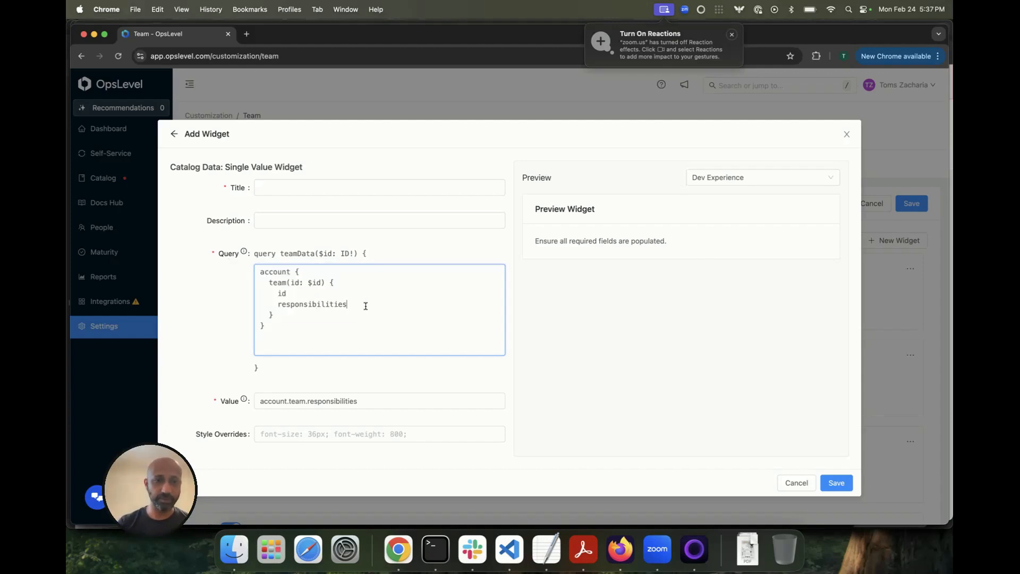
drag(366, 306, 234, 300)
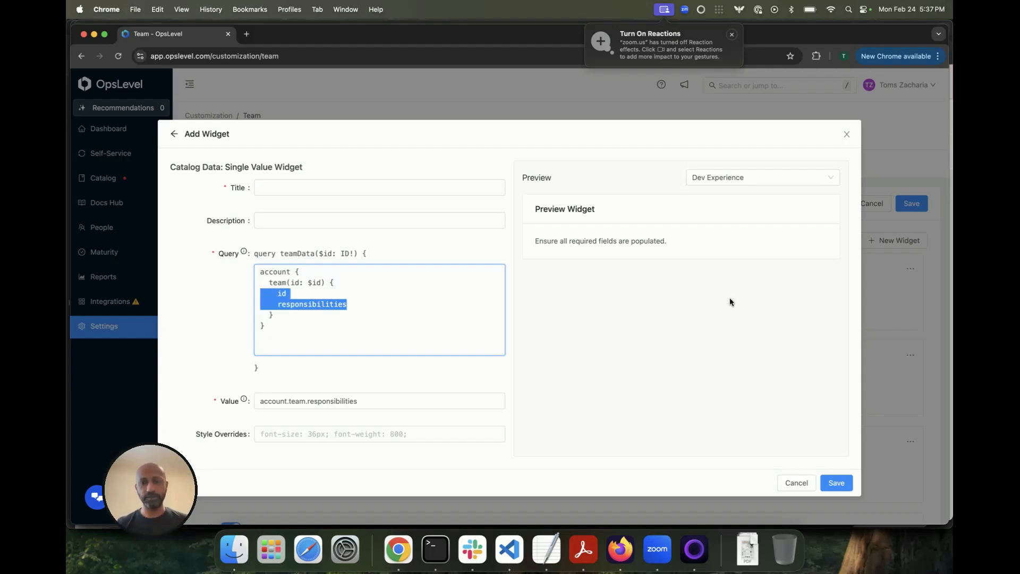
click(800, 483)
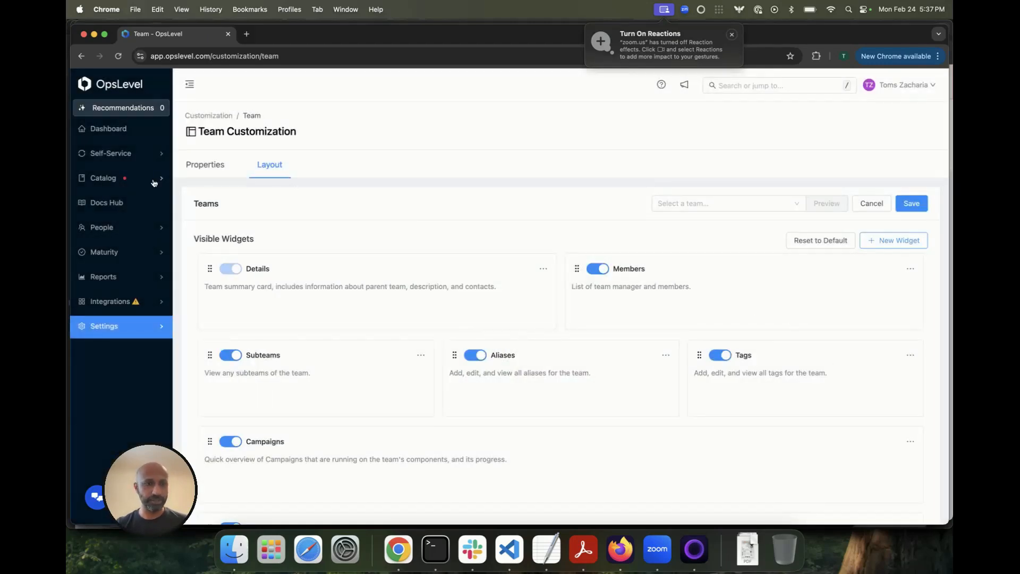
Step: List the catalog's Services components and open the Picking and Packing Service page
mouse_move(153, 183)
mouse_move(228, 182)
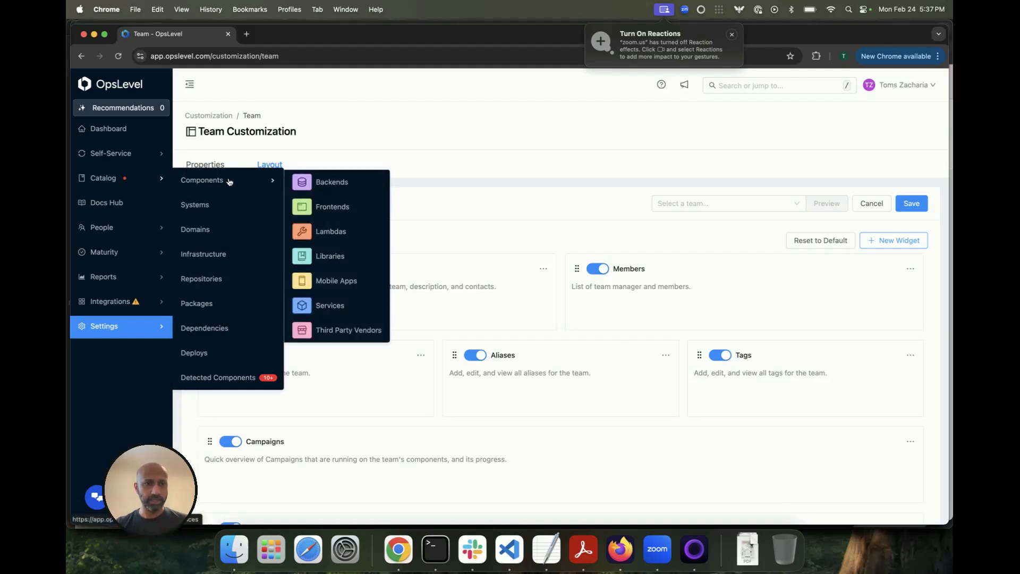
click(341, 305)
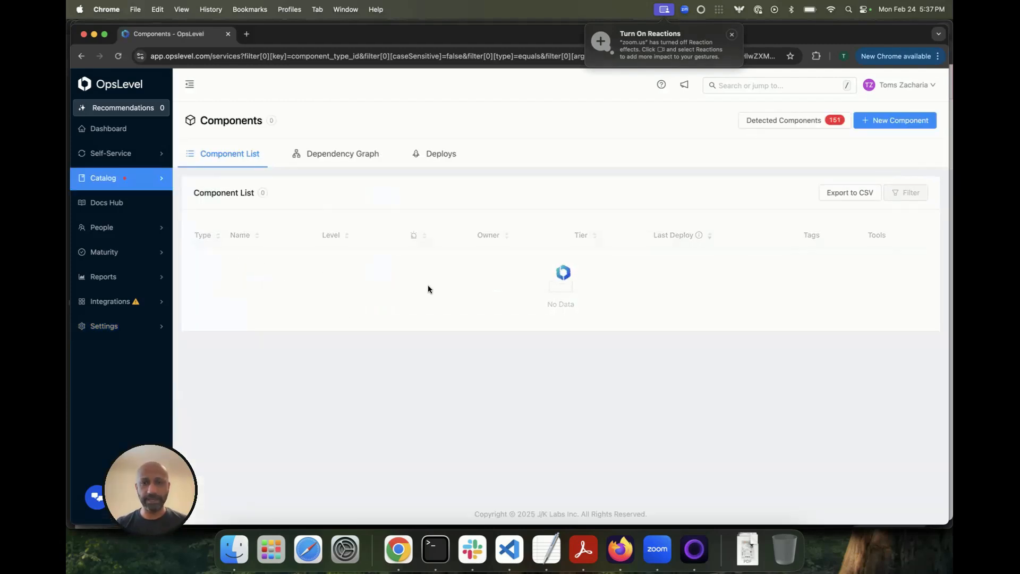
scroll(429, 289, down, 3)
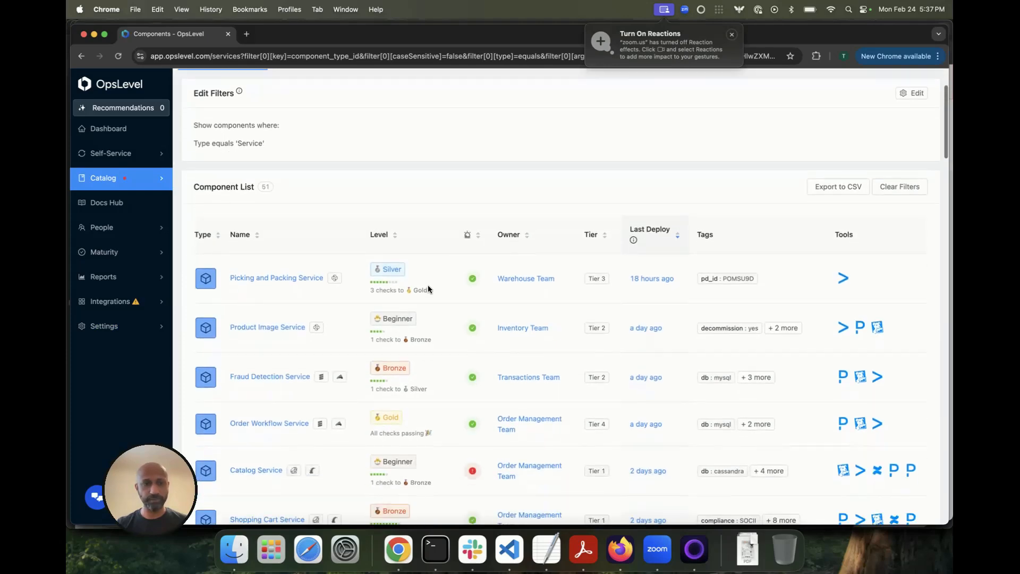
click(269, 269)
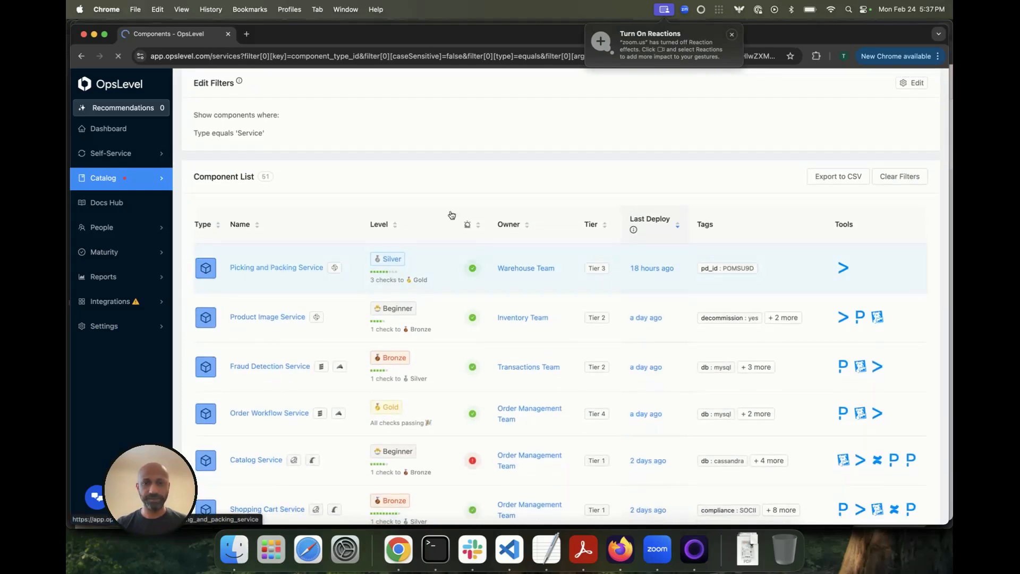
Step: Examine the Picking and Packing Service's Summary widgets, including Last Committer, Open Code Issues and Deployed Infrastructure Regions, and return to its overview
scroll(486, 257, down, 3)
scroll(486, 257, down, 7)
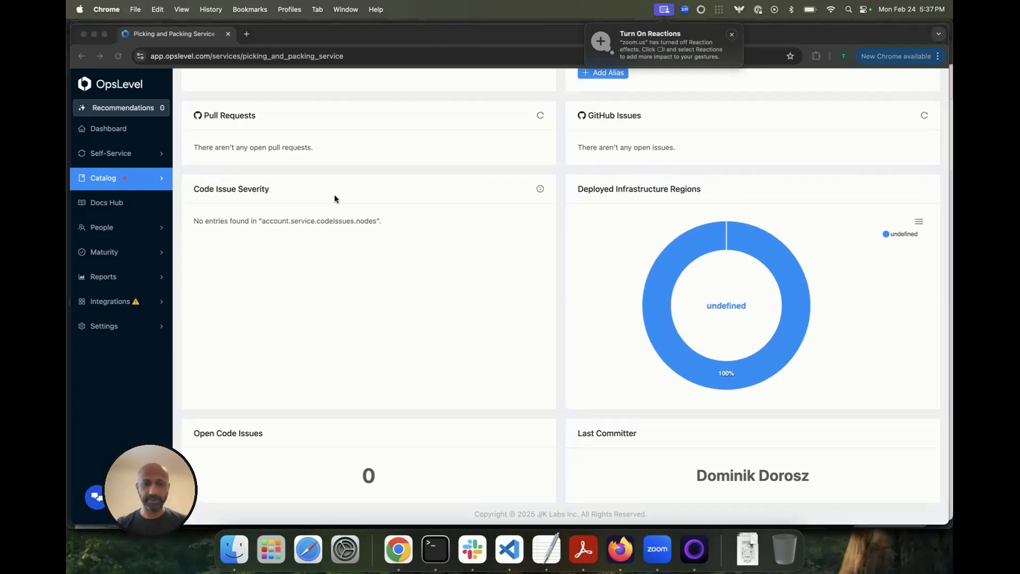
click(671, 481)
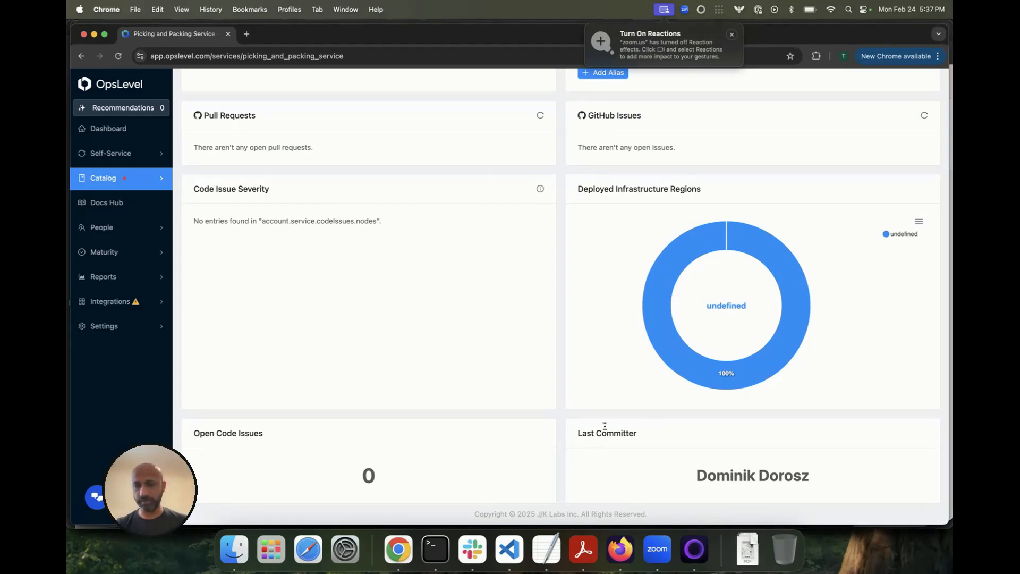
drag(812, 472, 648, 469)
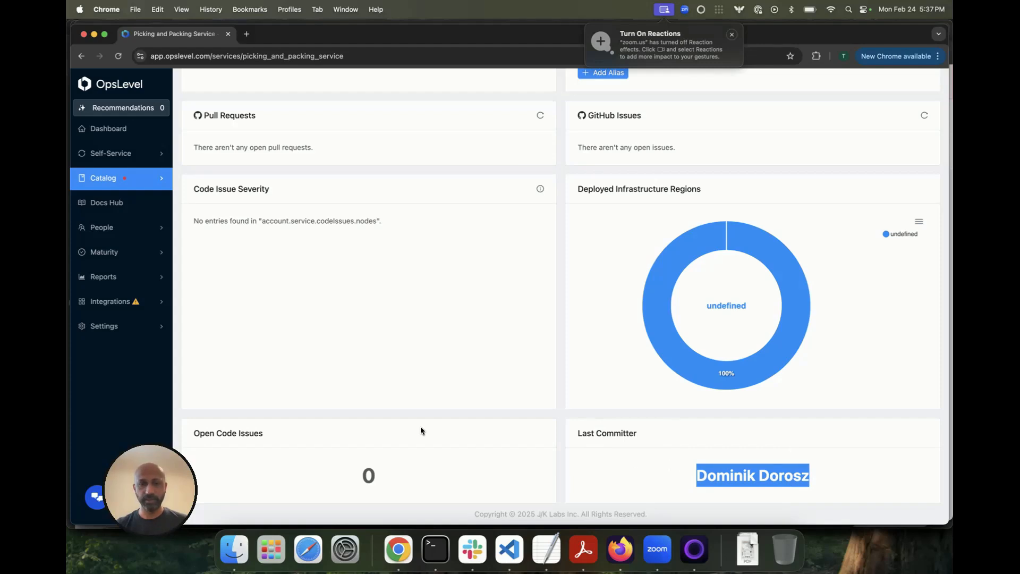
drag(400, 476, 289, 470)
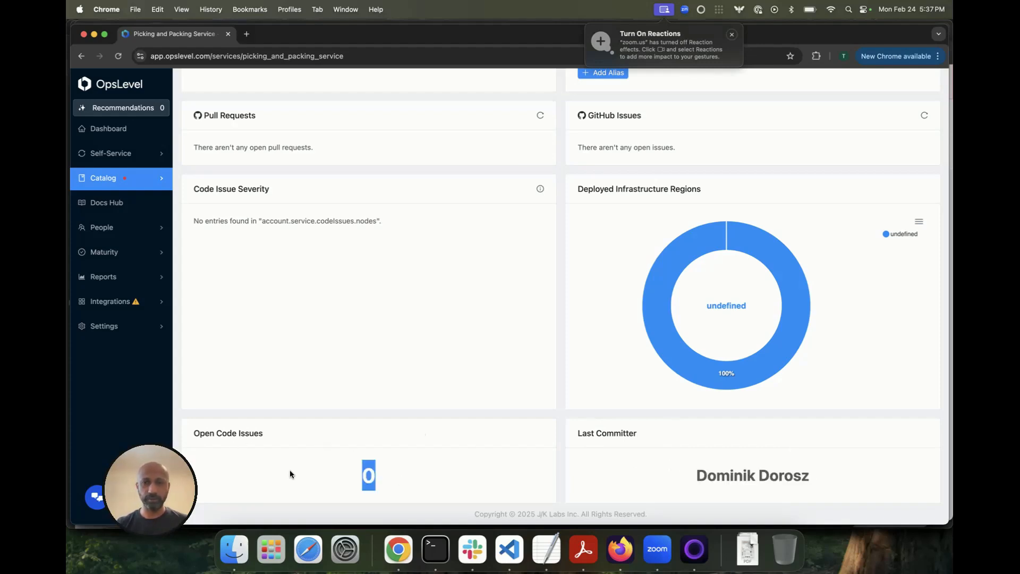
mouse_move(745, 229)
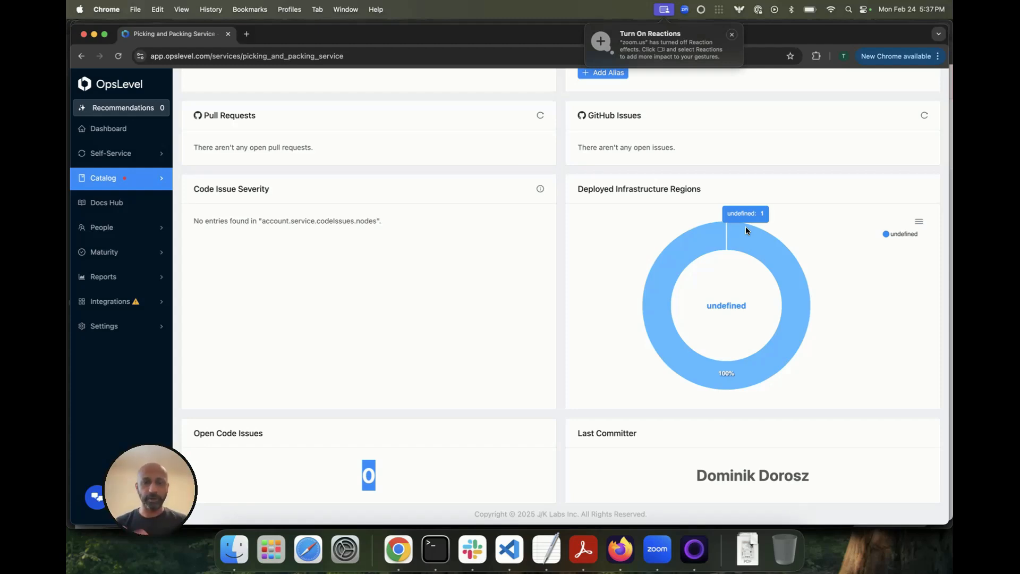
scroll(746, 231, up, 8)
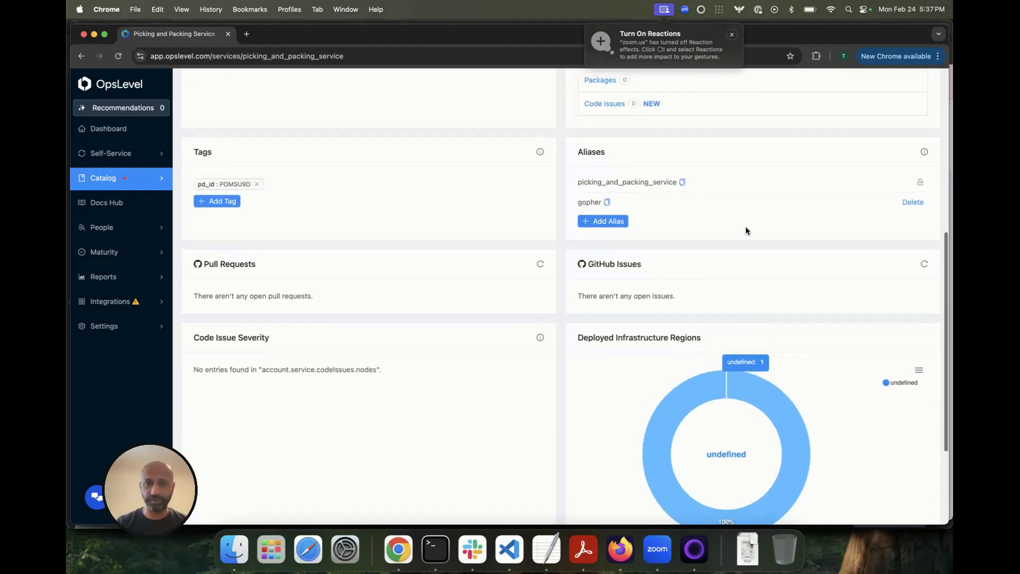
scroll(746, 226, up, 2)
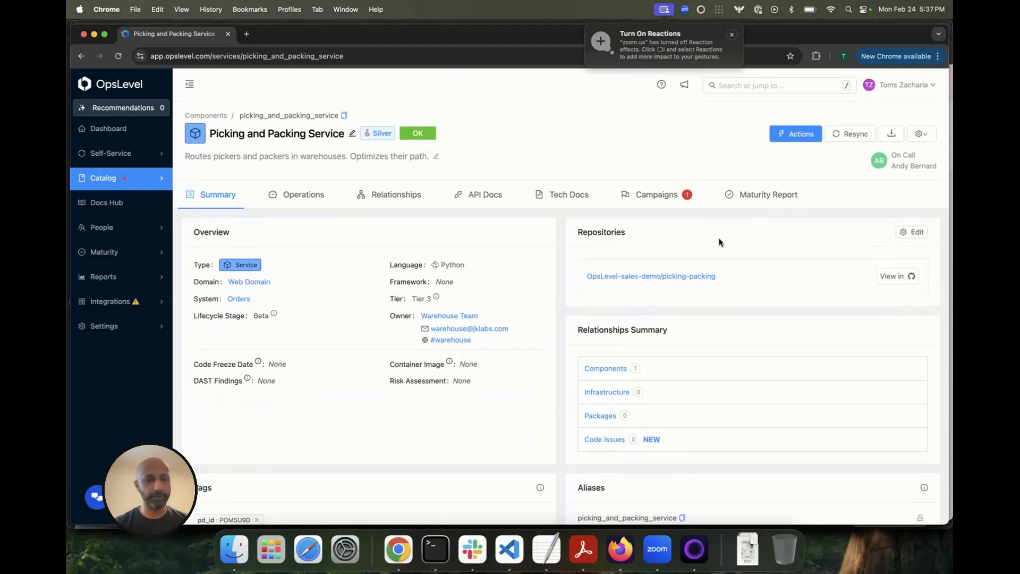